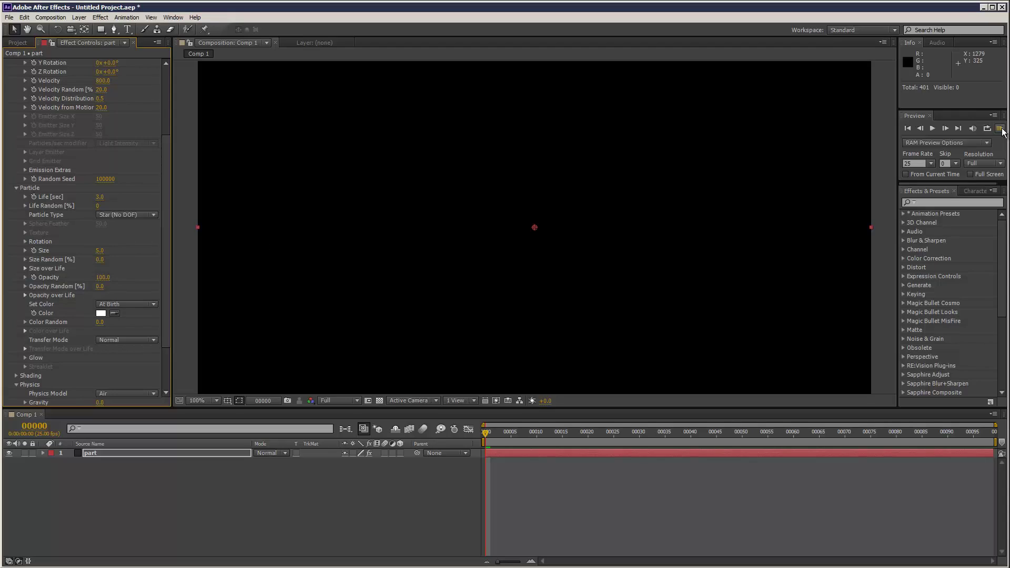
Play a RAM preview of the particle animation
left_click(1001, 130)
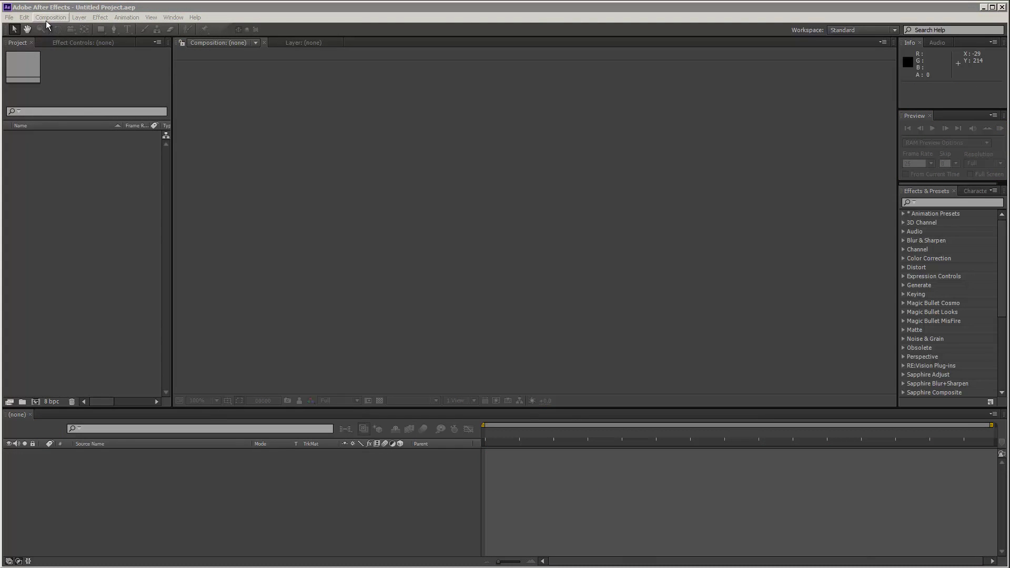
Create a new composition with the HDV/HDTV 720 25 preset and a duration of 99 frames
left_click(49, 19)
left_click(57, 29)
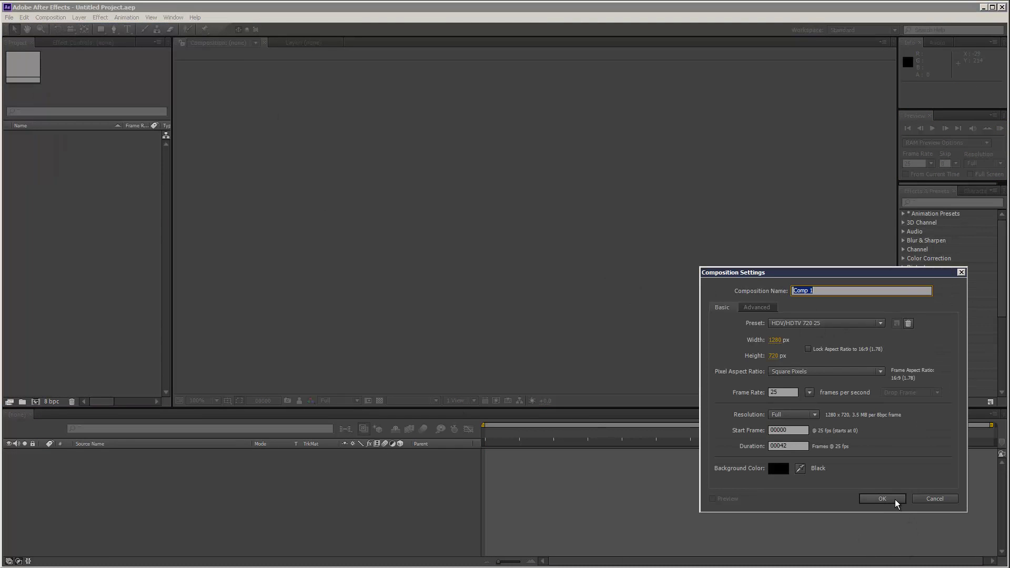
left_click(797, 445)
type("99")
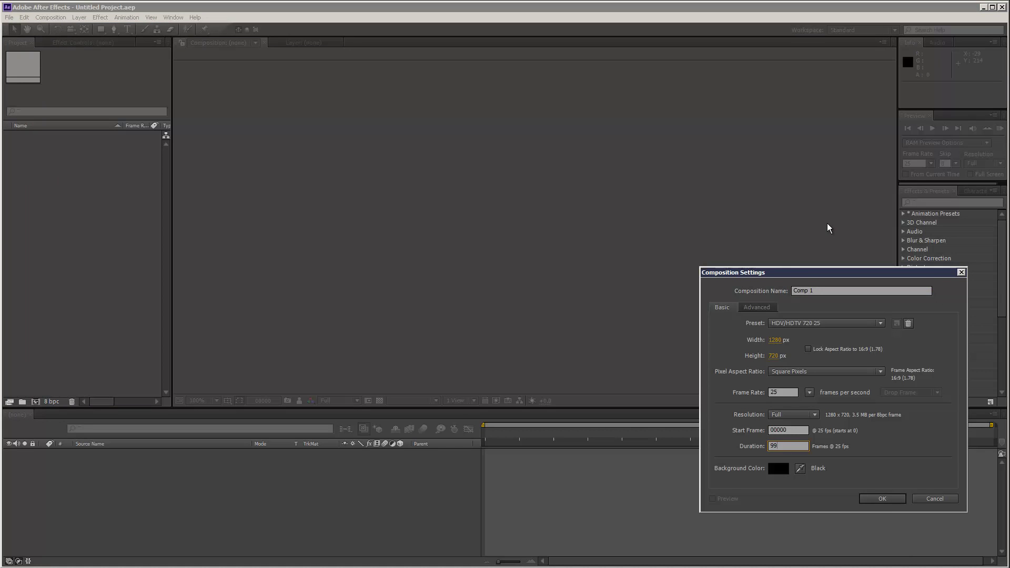
left_click(882, 498)
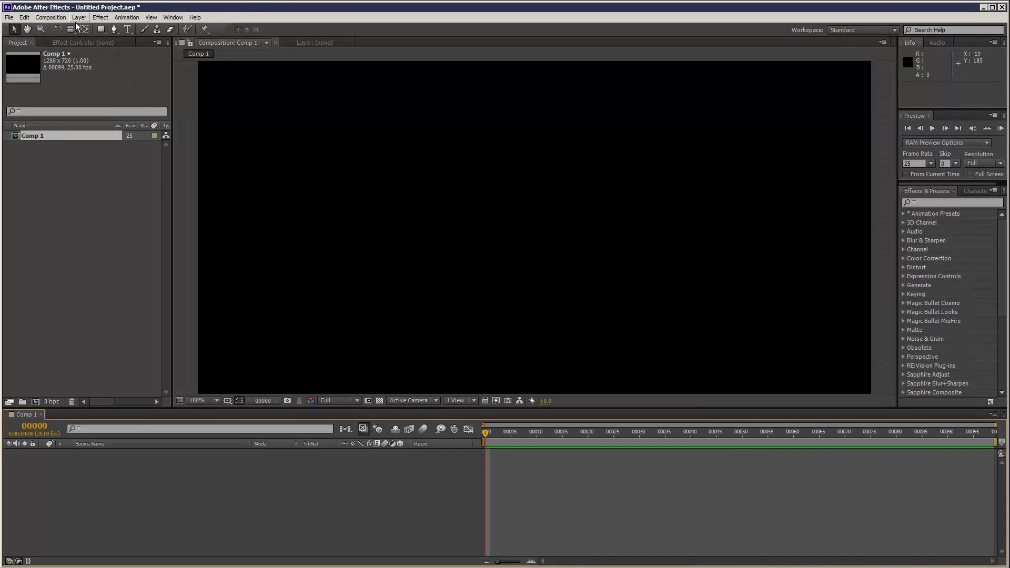
Add a composition-sized solid layer named "part"
key("ctrl+y")
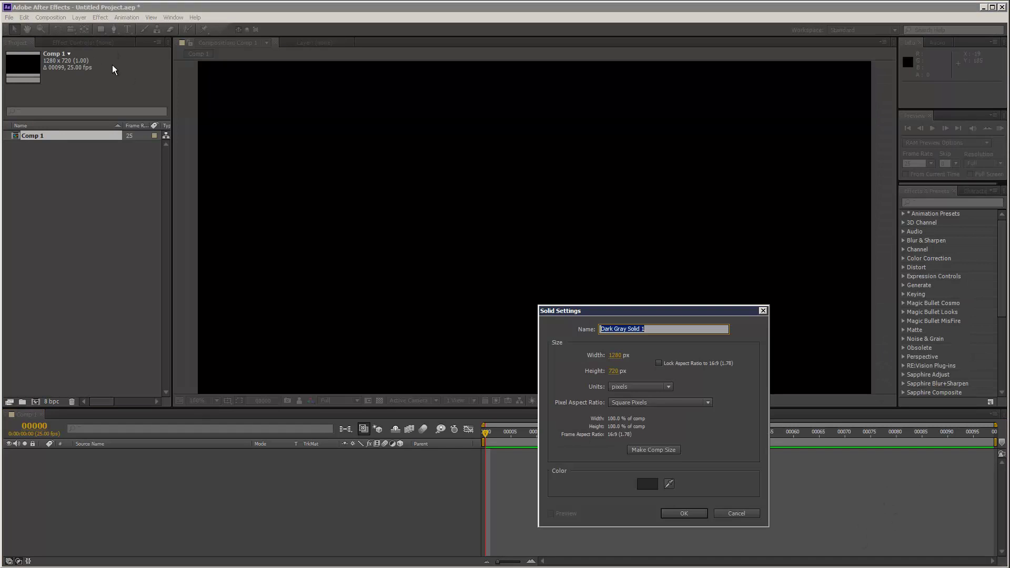
type("g")
left_click(684, 513)
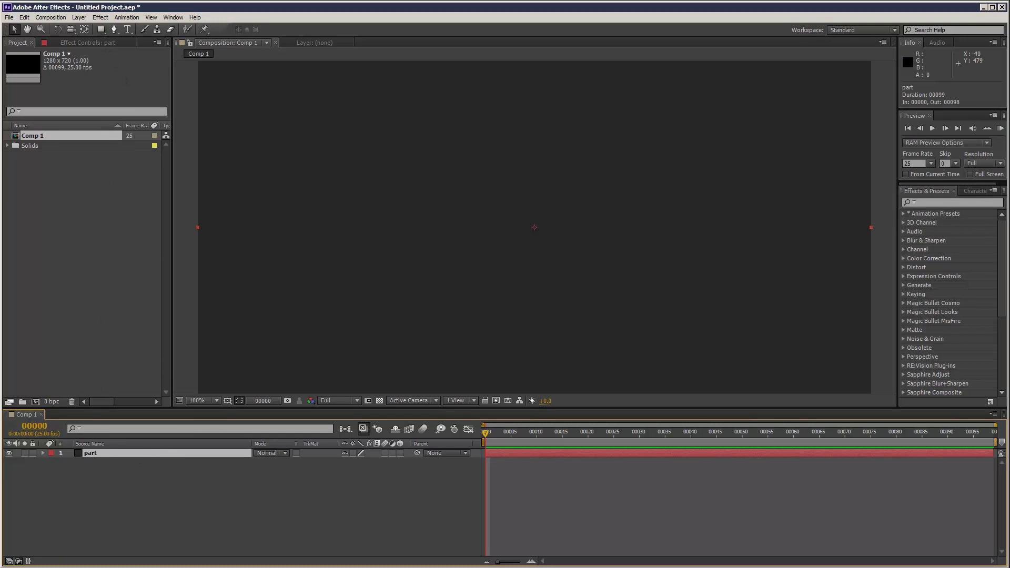
Apply the Trapcode Particular effect to the part layer and preview its default particle emission
left_click(100, 18)
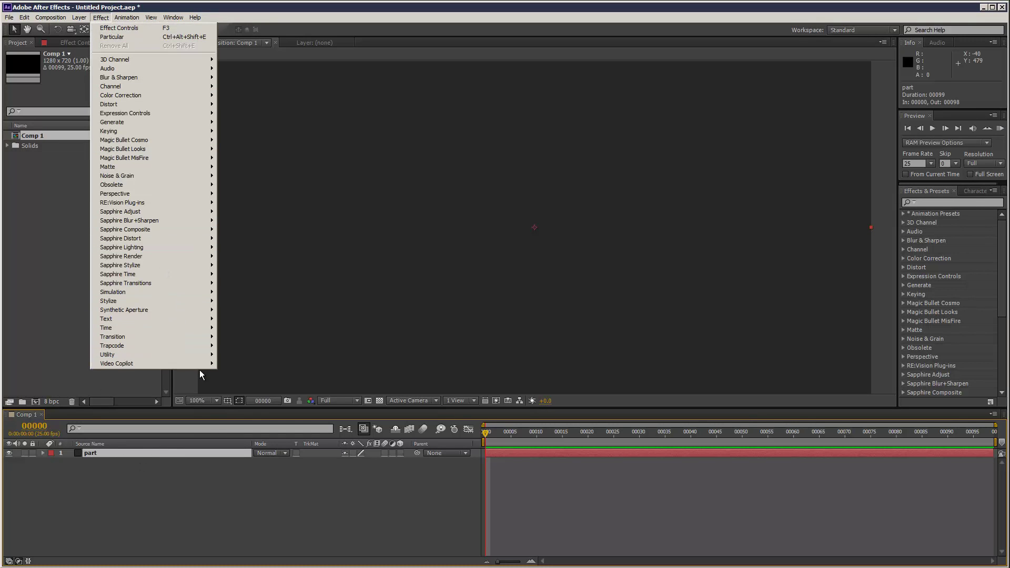
mouse_move(208, 345)
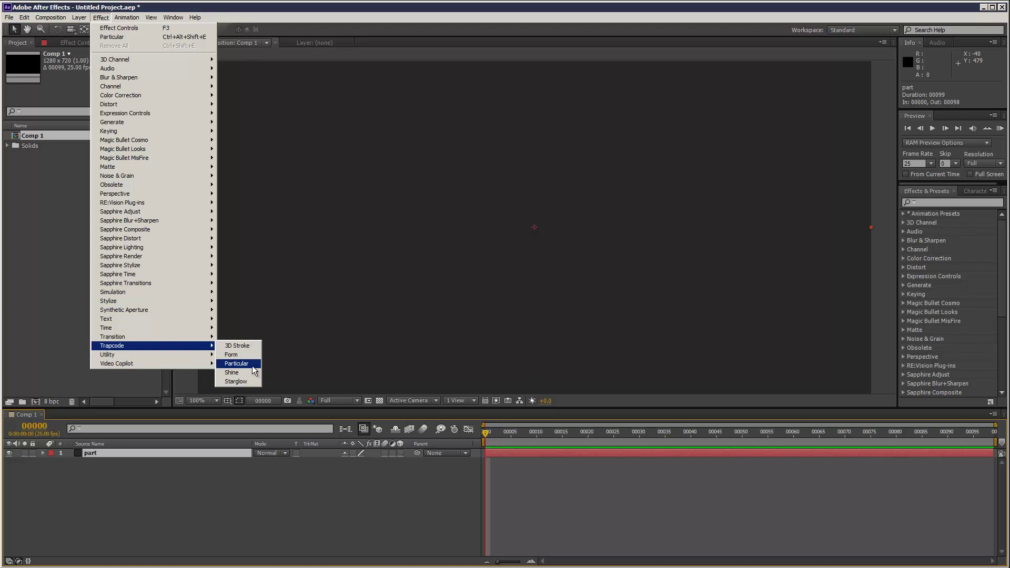
left_click(251, 365)
left_click_drag(527, 438, 343, 397)
left_click(996, 129)
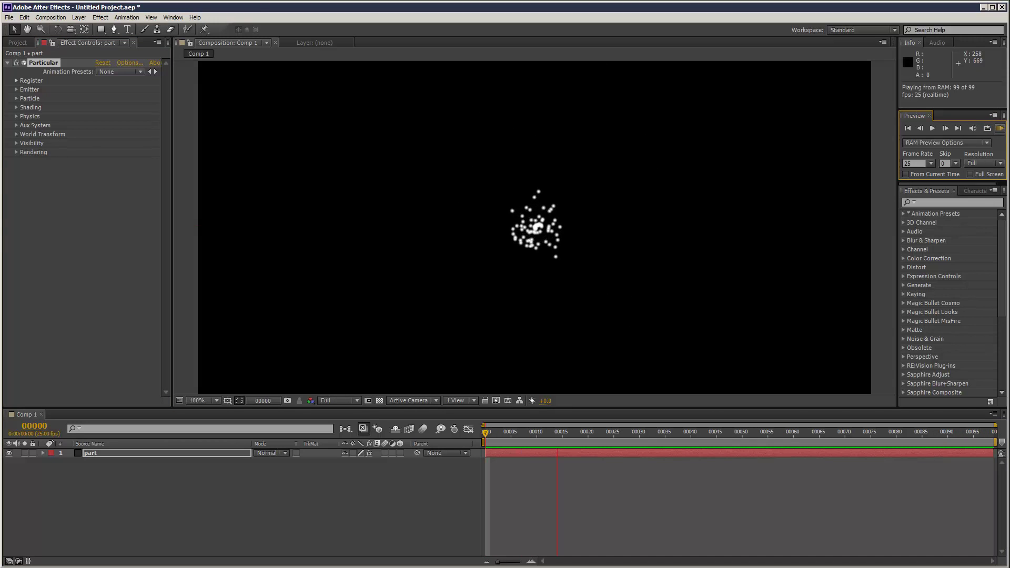
left_click_drag(553, 433, 448, 408)
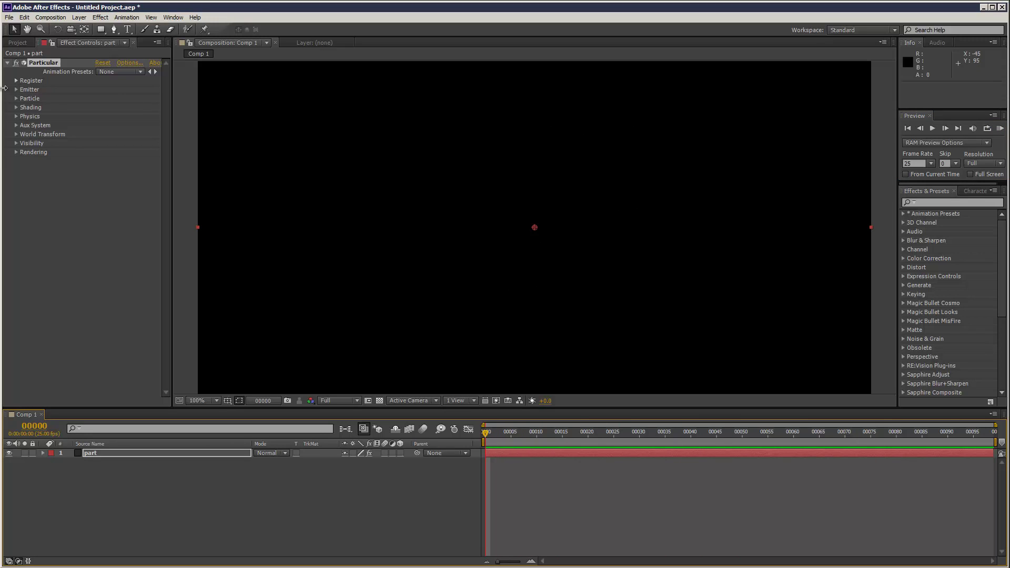
At frame 0, set the keyframed Particles/sec of the Particular emitter to 1000
left_click(16, 89)
mouse_move(483, 434)
left_mouse_down()
mouse_move(530, 431)
mouse_move(470, 433)
left_mouse_up()
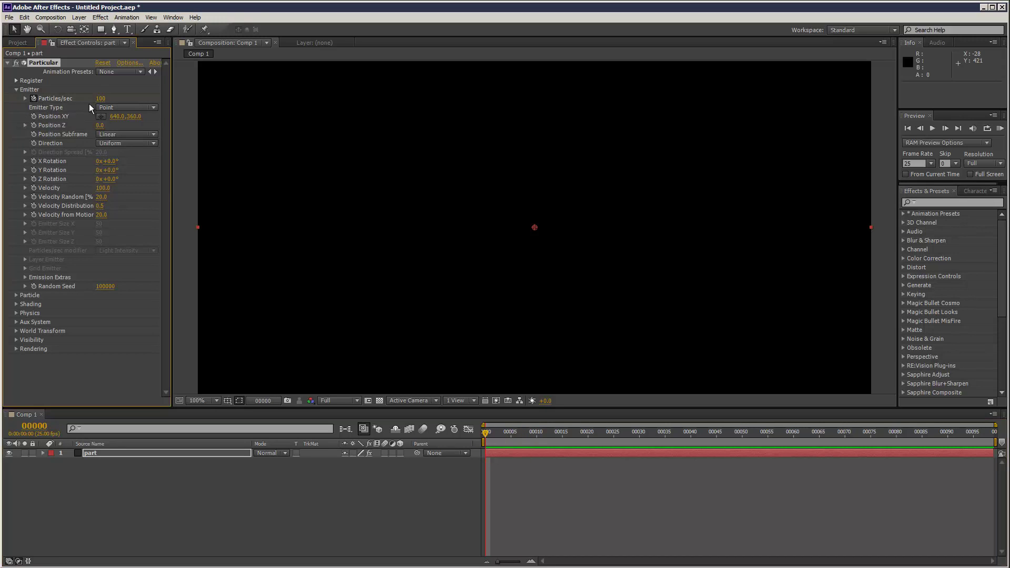
left_click(103, 99)
type("0")
key("Return")
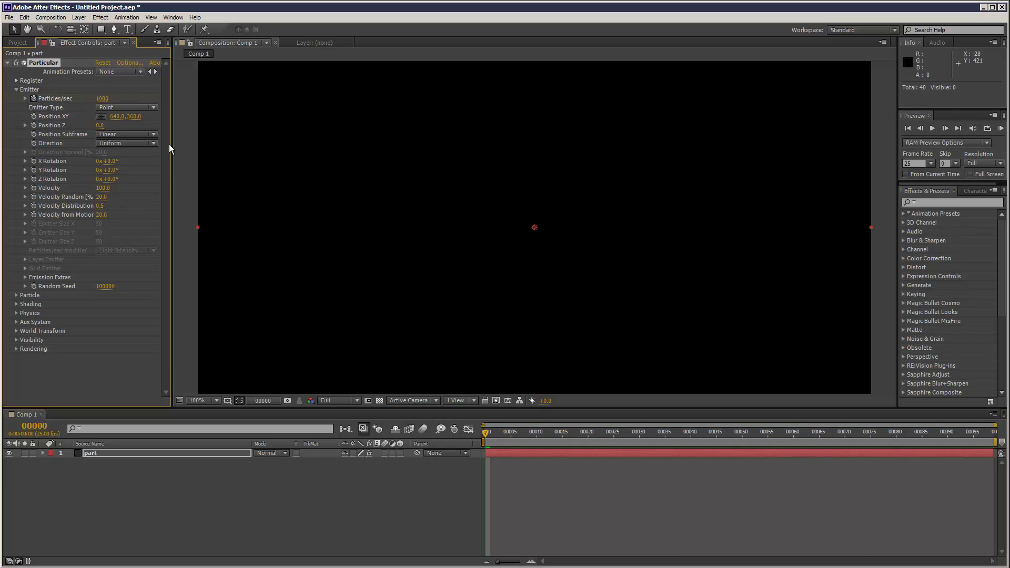
Set the emitter's Particles/sec to 0 at frame 5, preview the burst and return to the first frame
left_click_drag(485, 441, 509, 439)
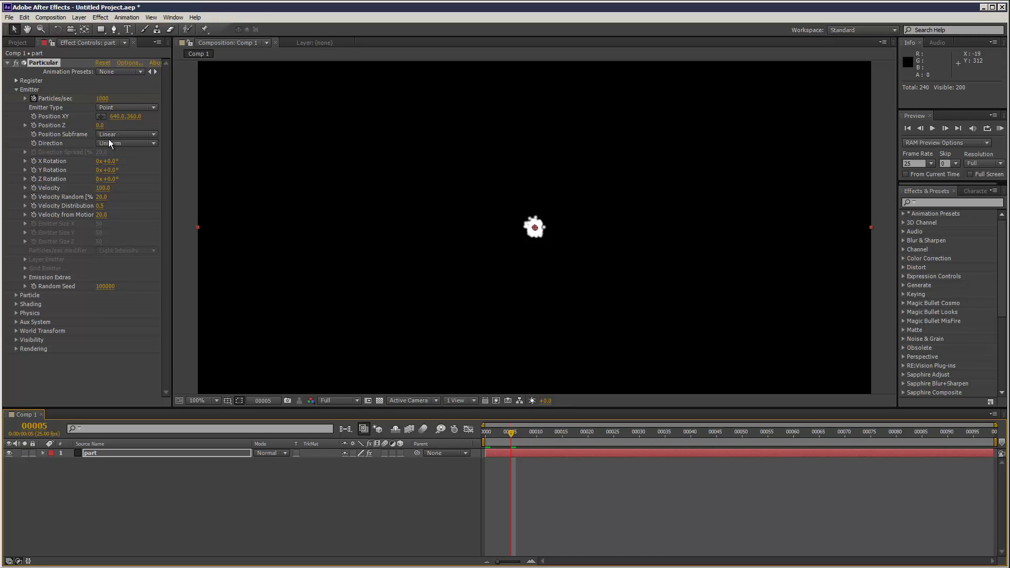
left_click_drag(99, 99, 75, 100)
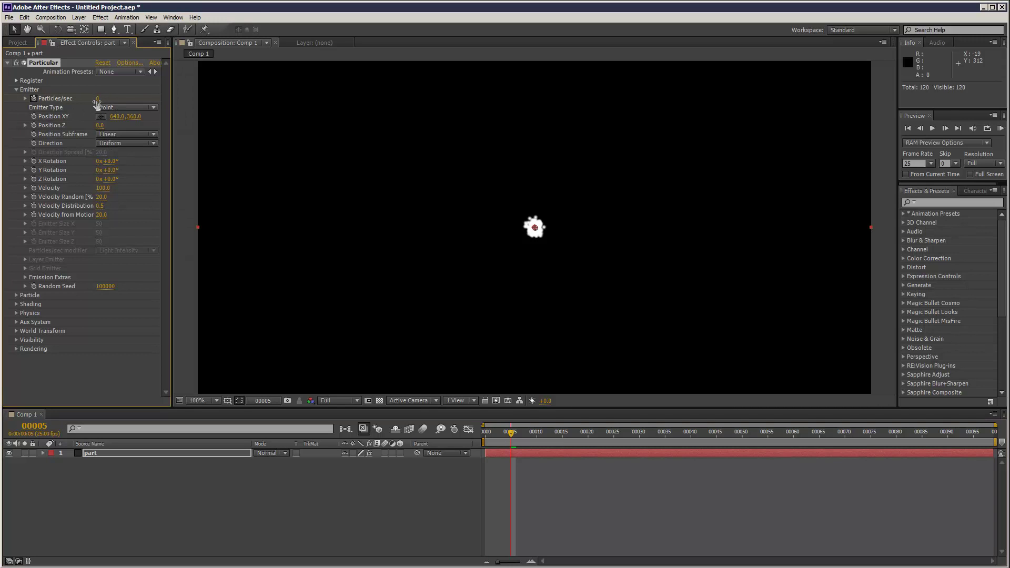
left_click(999, 128)
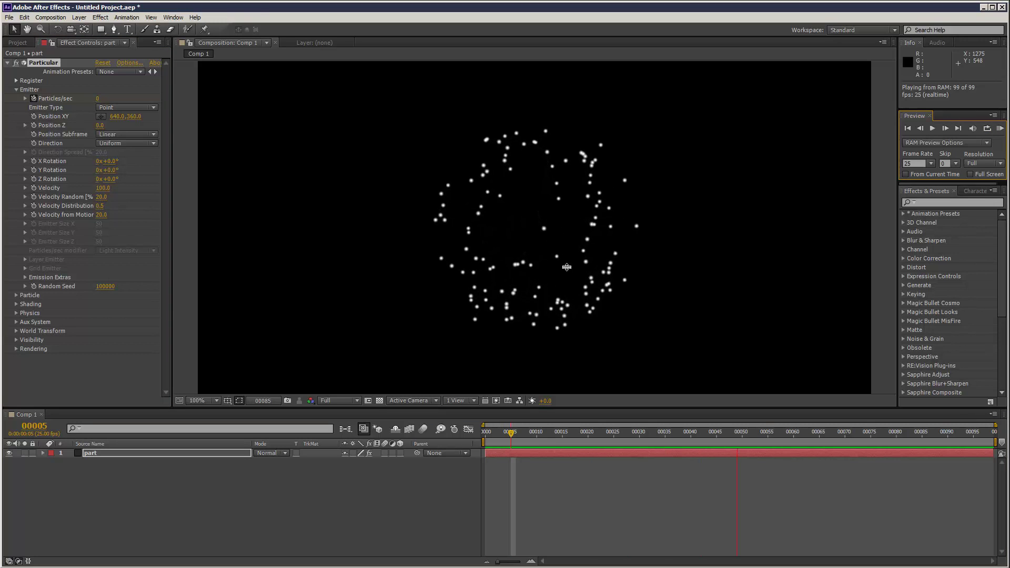
key("space")
left_click_drag(511, 433, 469, 432)
key("ctrl+z")
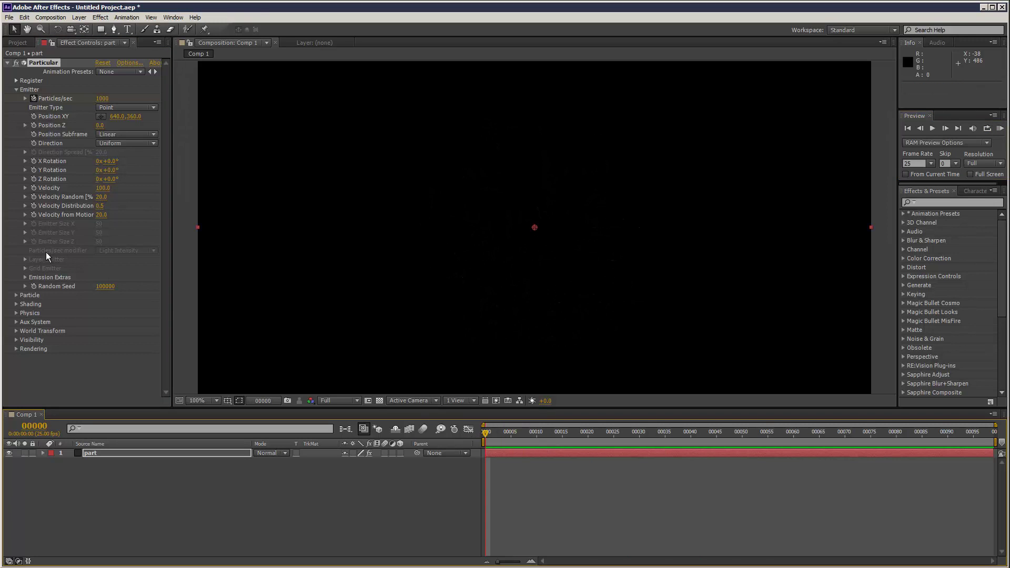
Show the Physics settings, set the emitter's Velocity to 600 and preview the burst
left_click(16, 313)
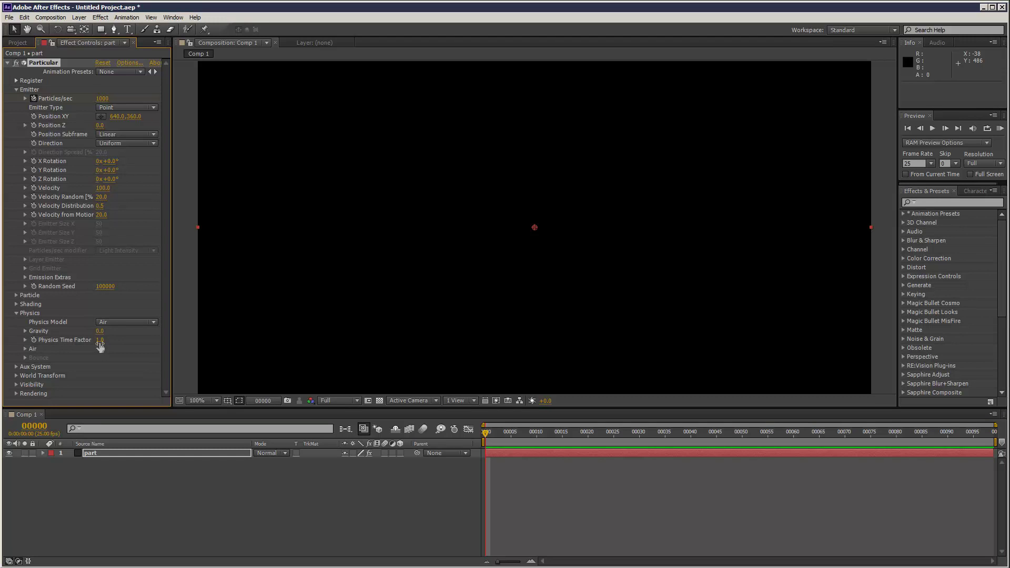
left_click(102, 188)
type("600")
key("Return")
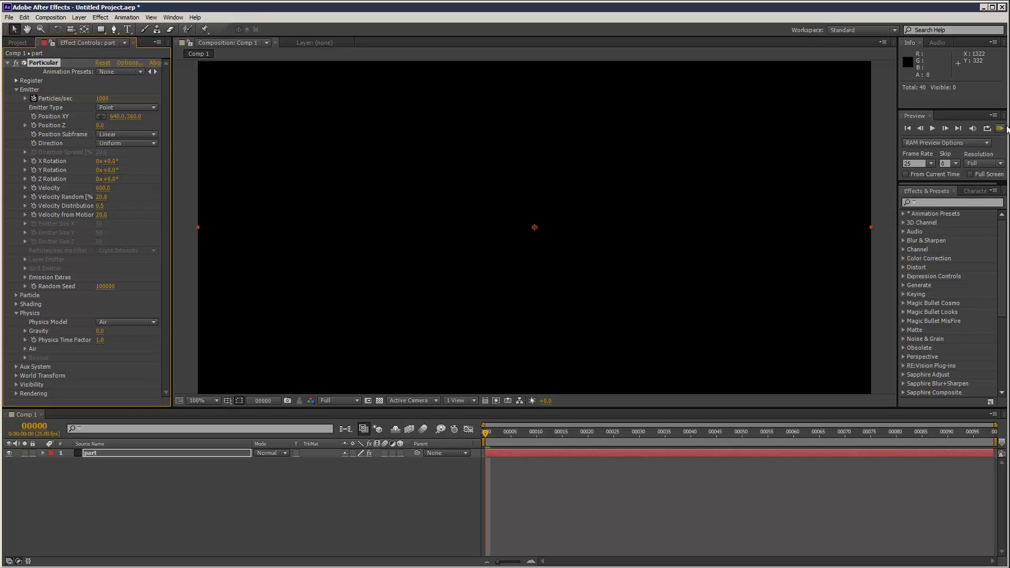
left_click(1001, 128)
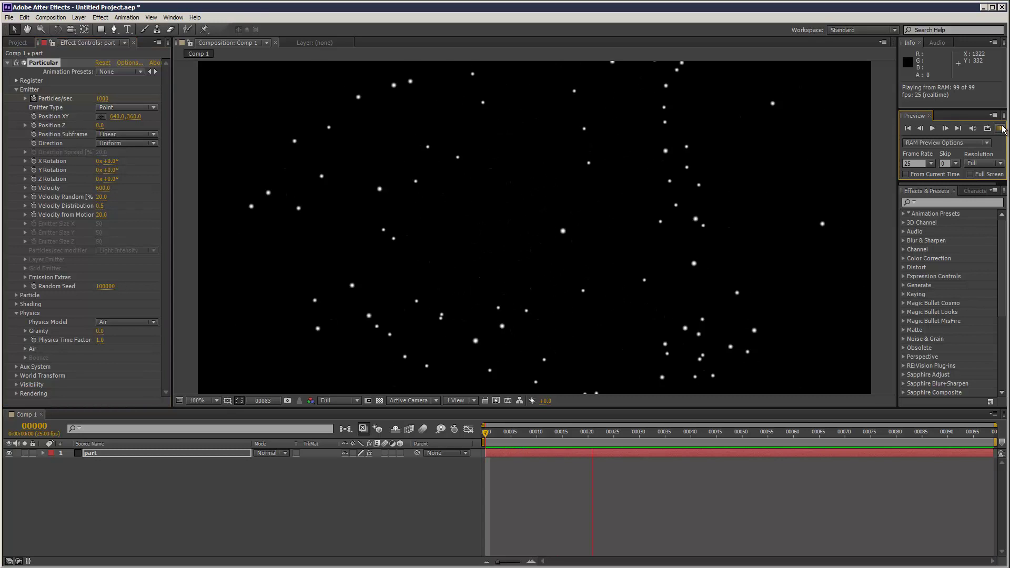
key("space")
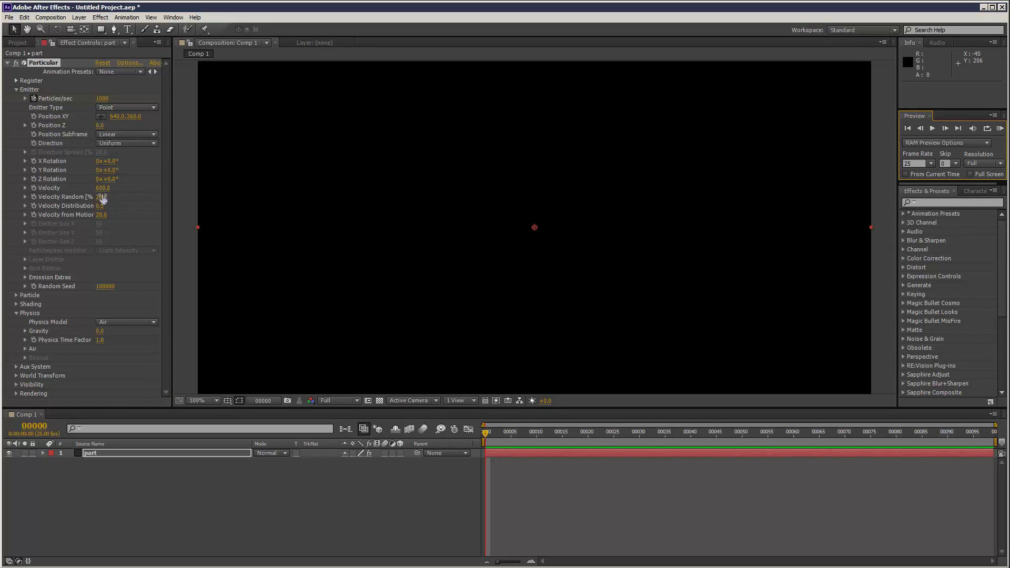
Set the emitter's Velocity to 800 and preview the faster burst
left_click(103, 188)
type("800")
key("Return")
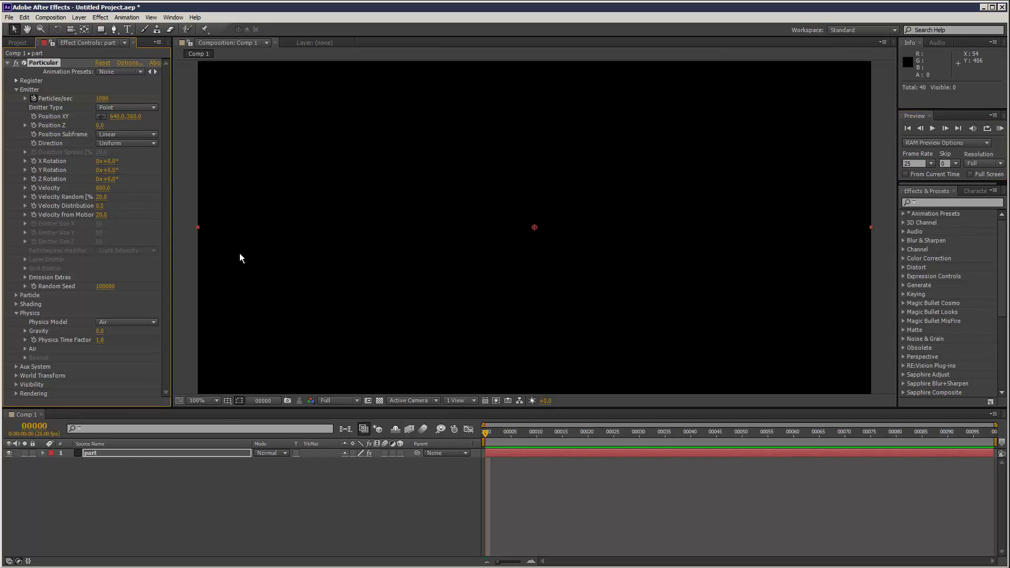
left_click(1000, 129)
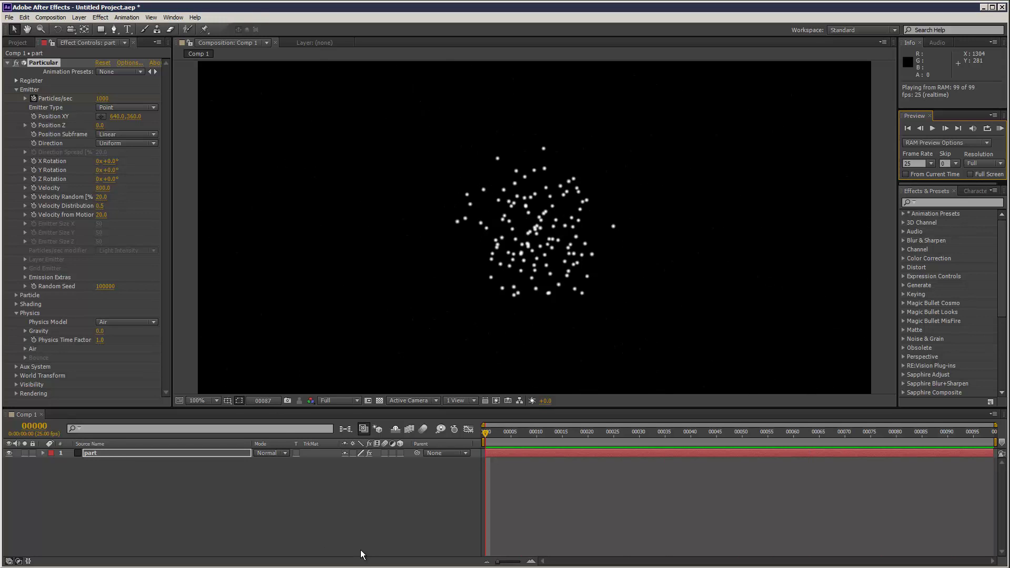
key("space")
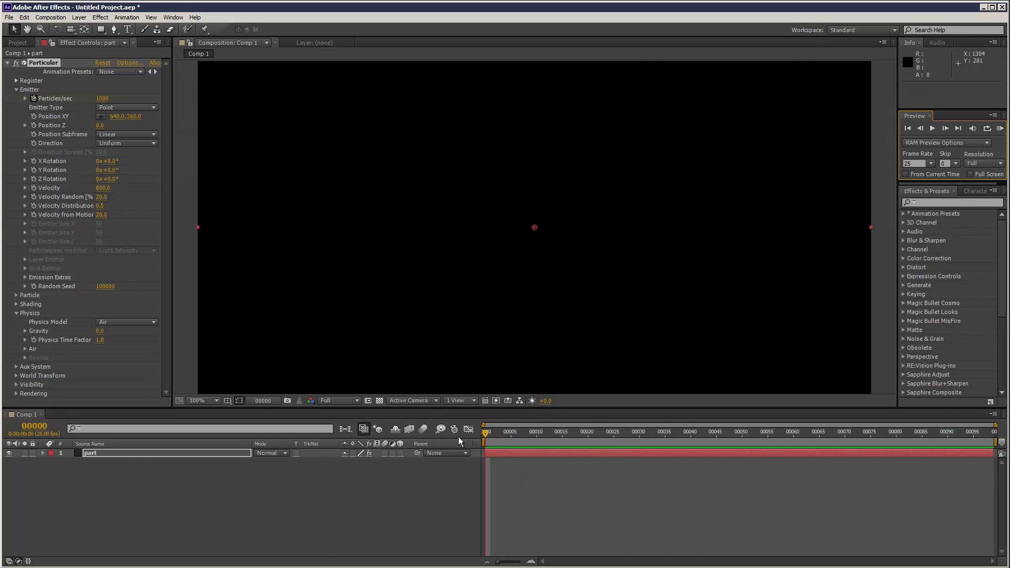
Set Particles/sec to 10000 at the first frame, preview the denser burst and return to the start
left_click(105, 99)
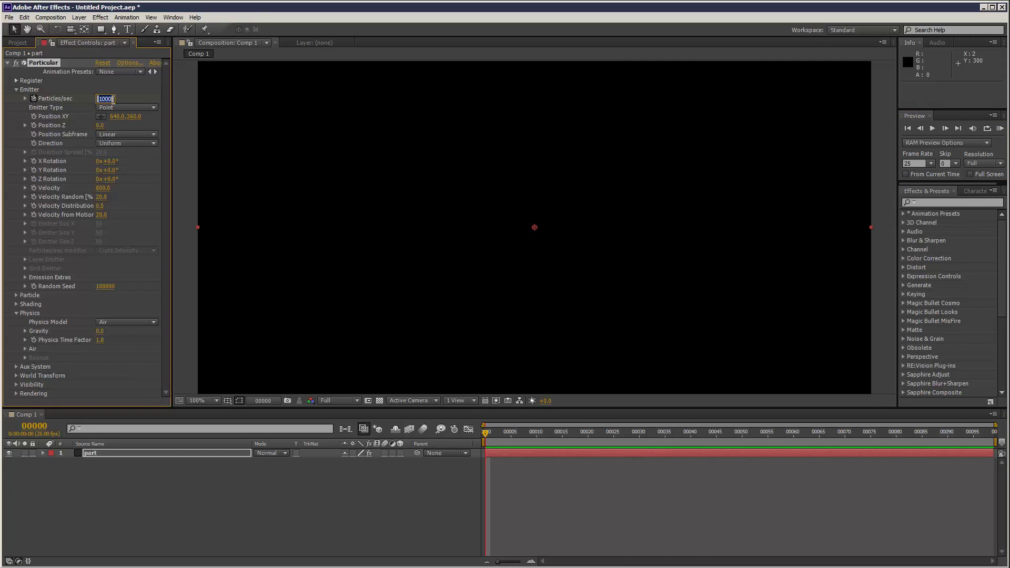
type("10000")
key("Return")
left_click(1001, 129)
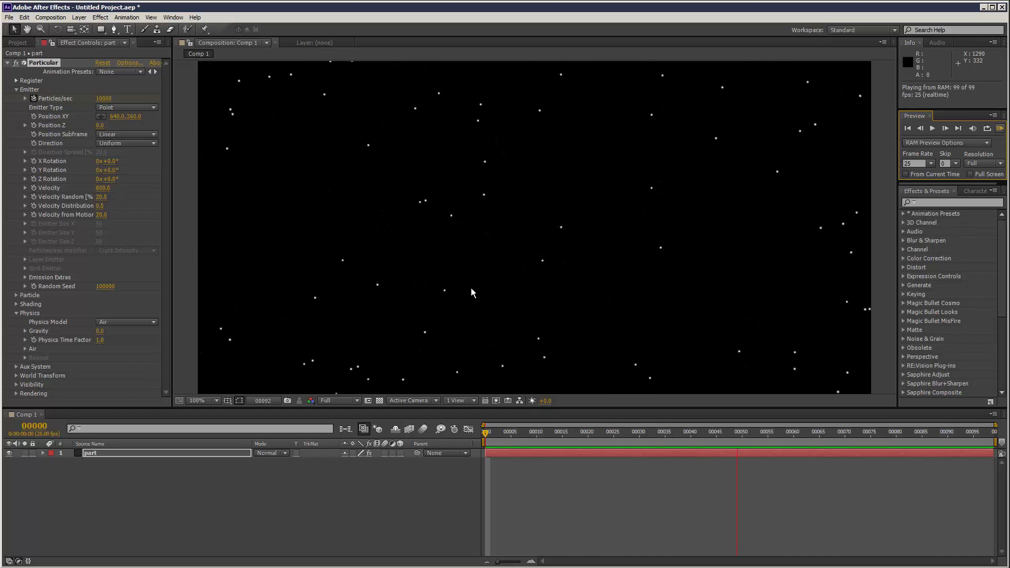
left_click_drag(503, 433, 480, 432)
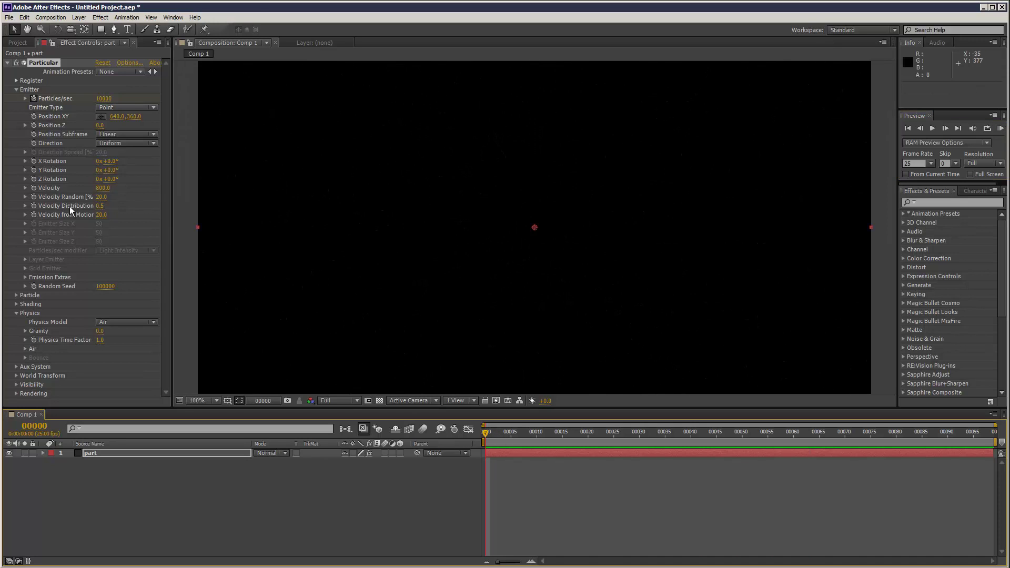
Try Star (No DOF) as the particle type and preview the burst
left_click(20, 303)
scroll(163, 273, "down", 5)
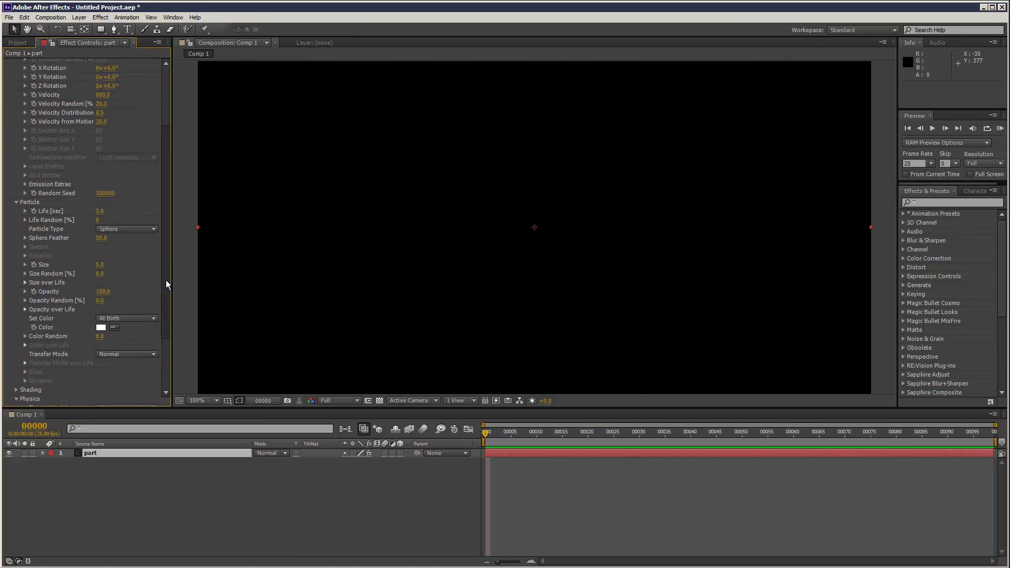
left_click(111, 214)
left_click(140, 242)
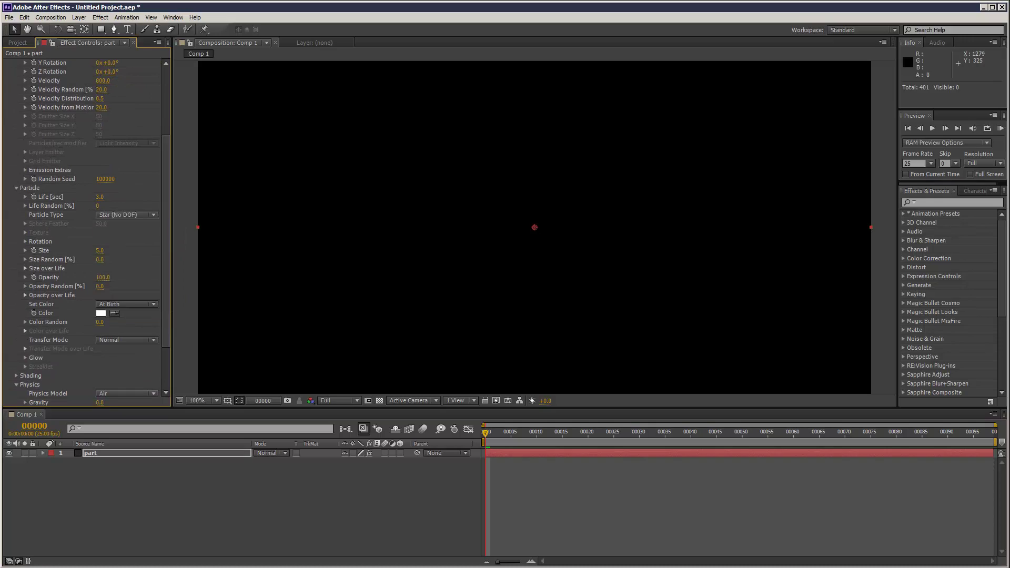
left_click(1000, 128)
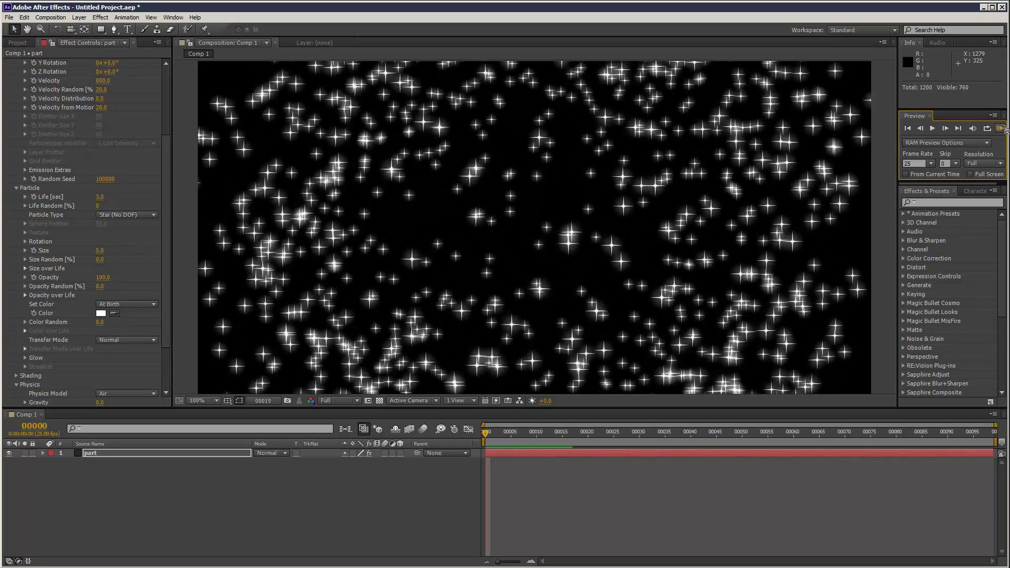
left_click(1005, 128)
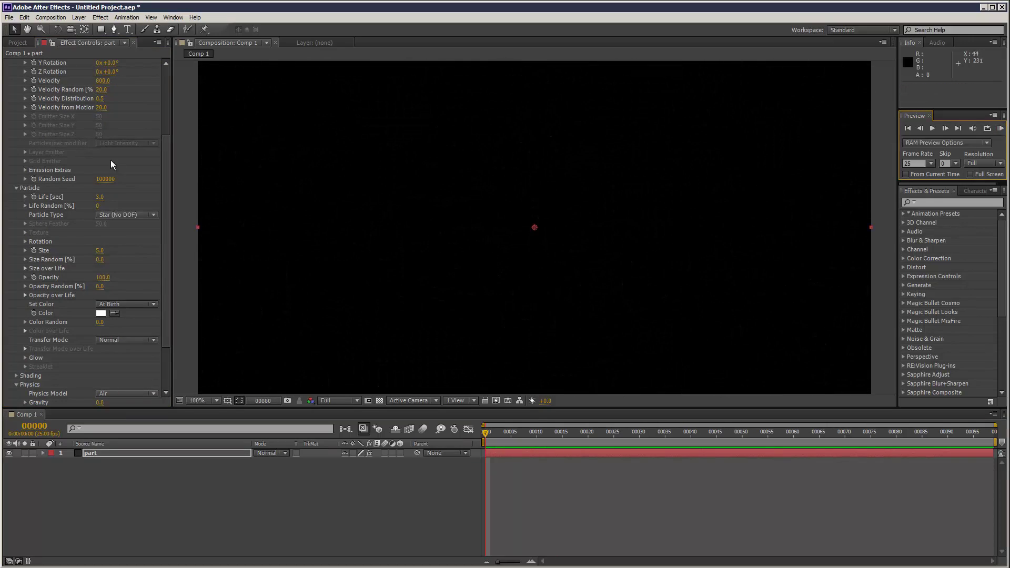
Set the particle type to Cloudlet, preview the burst and inspect it at frame 9 alongside the emitter settings
left_click(144, 214)
left_click(141, 251)
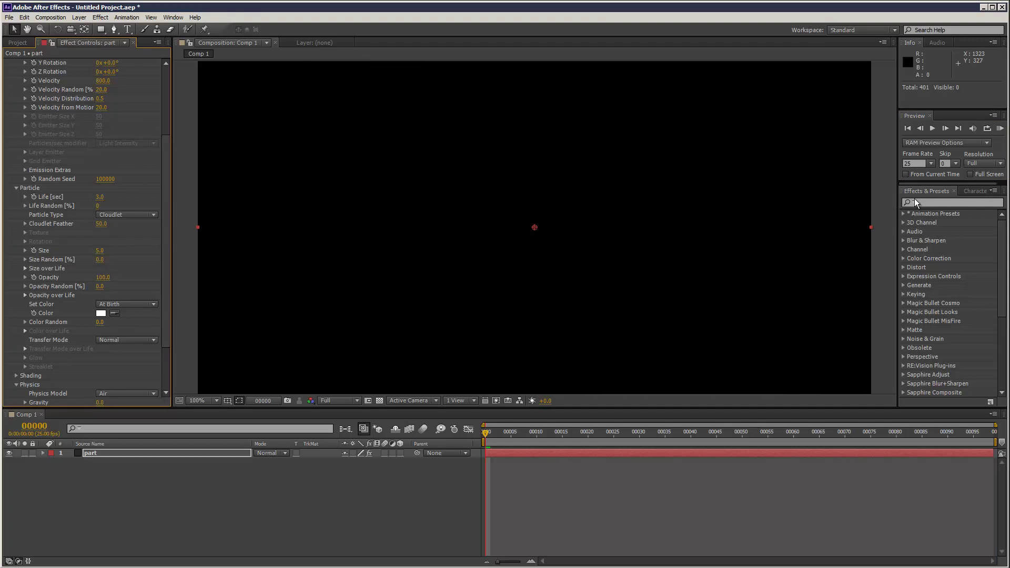
left_click(1000, 129)
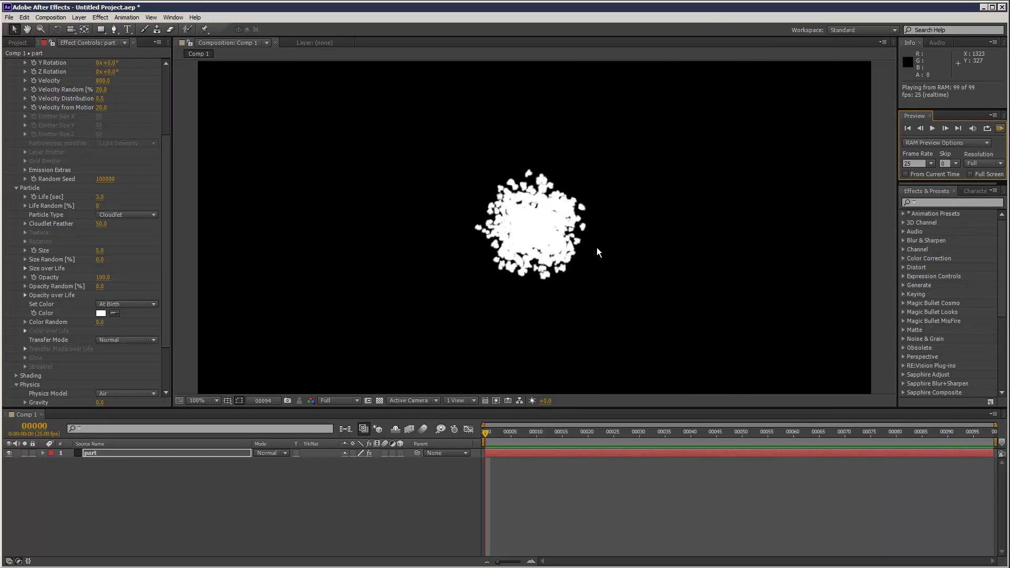
key("space")
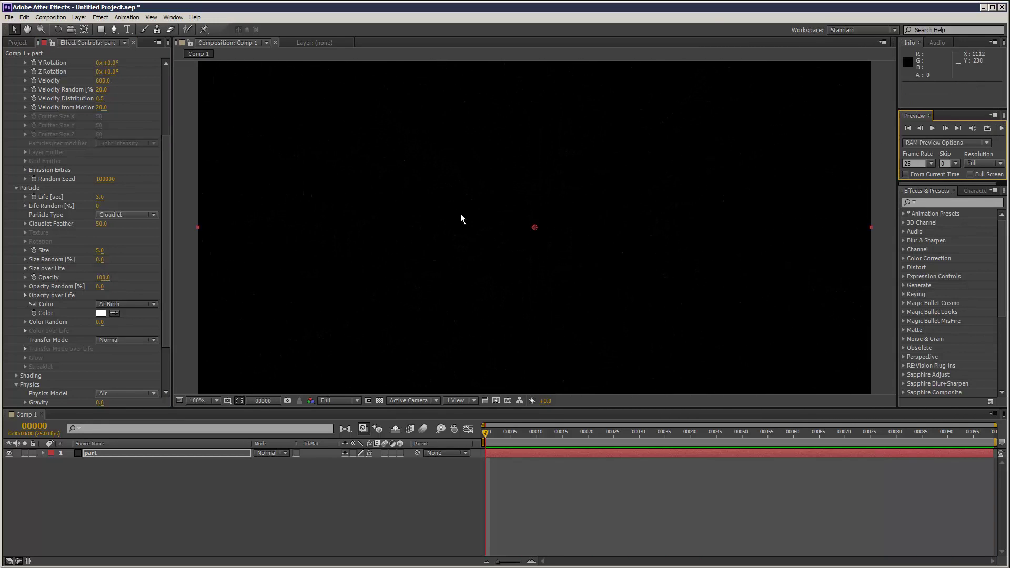
left_click_drag(493, 437, 533, 430)
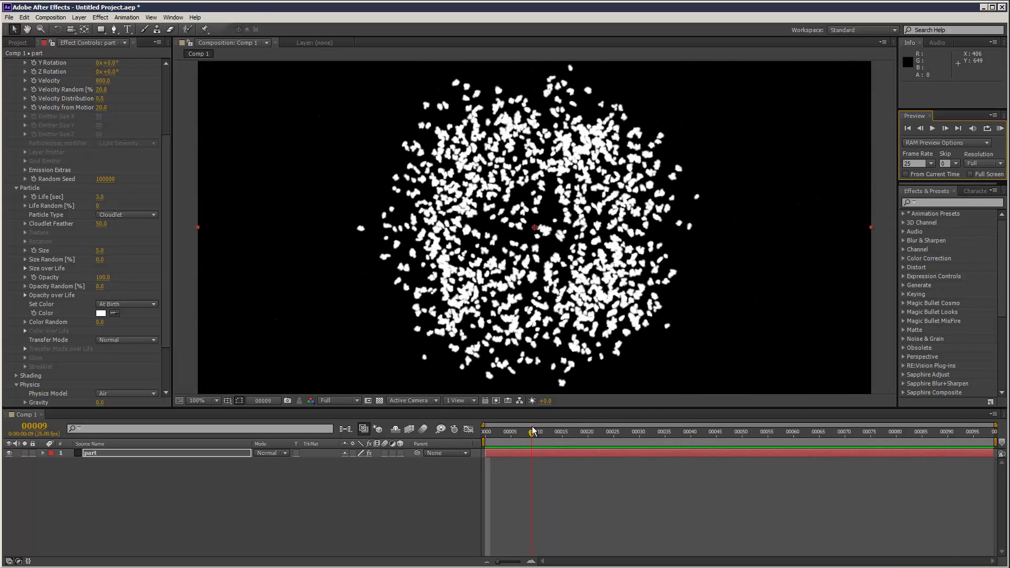
left_click_drag(168, 151, 159, 71)
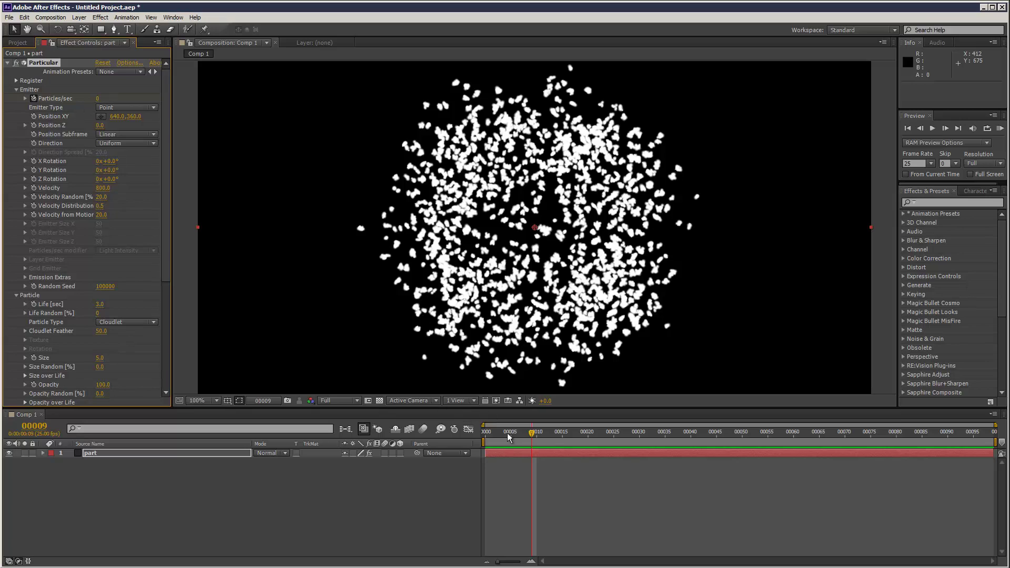
Return to the first frame, remove the Particles/sec keyframes, and set both Particles/sec and Velocity to 100
left_click_drag(507, 434, 472, 430)
left_click(150, 453)
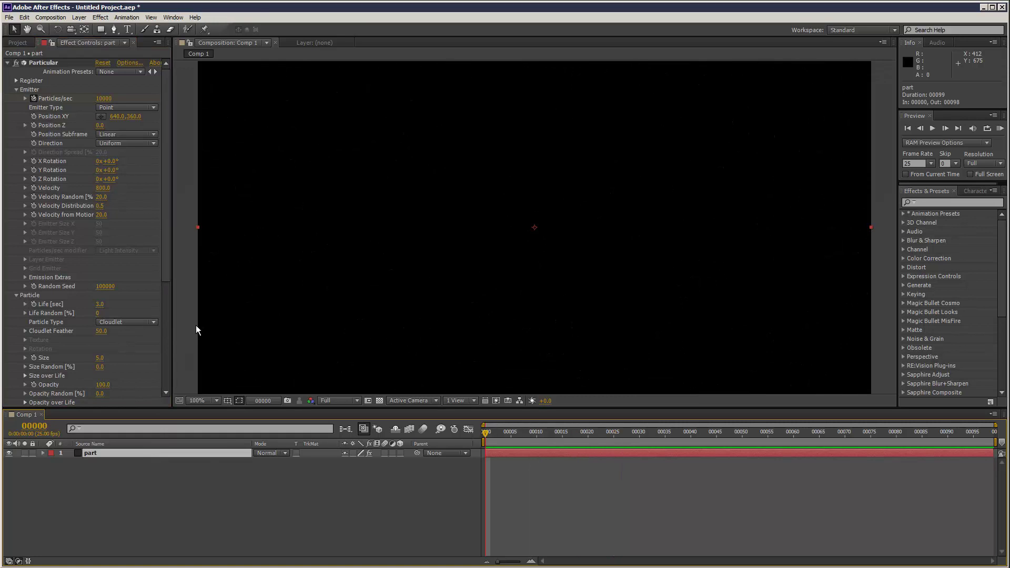
left_click(108, 99)
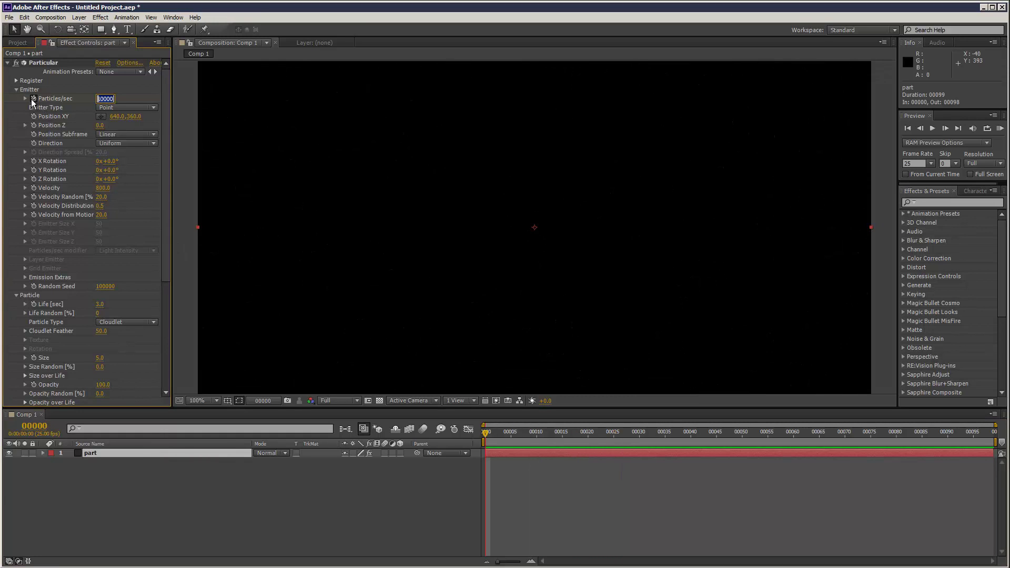
type("1")
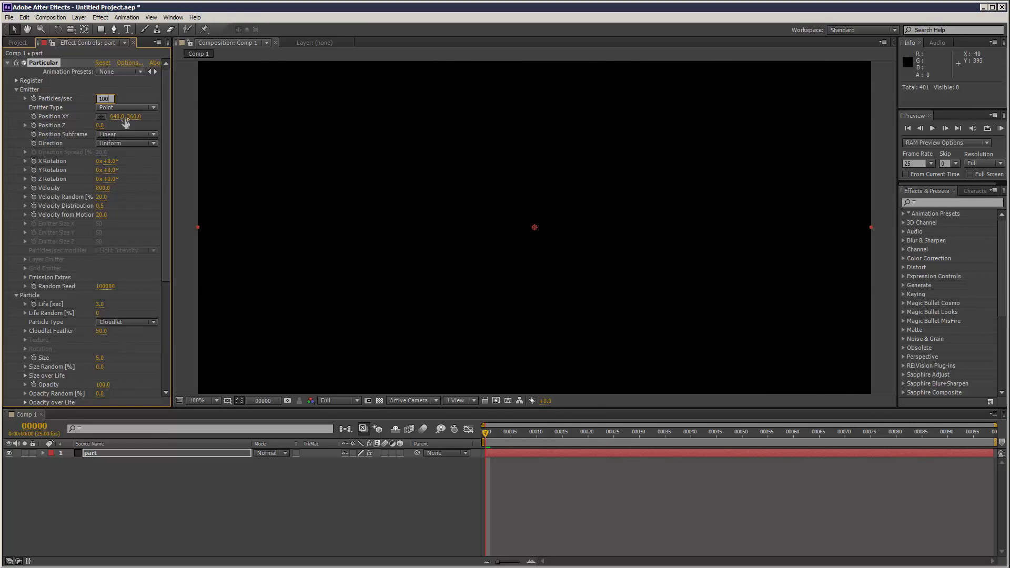
type("00")
key("Return")
type("100")
left_click(190, 469)
left_click(173, 456)
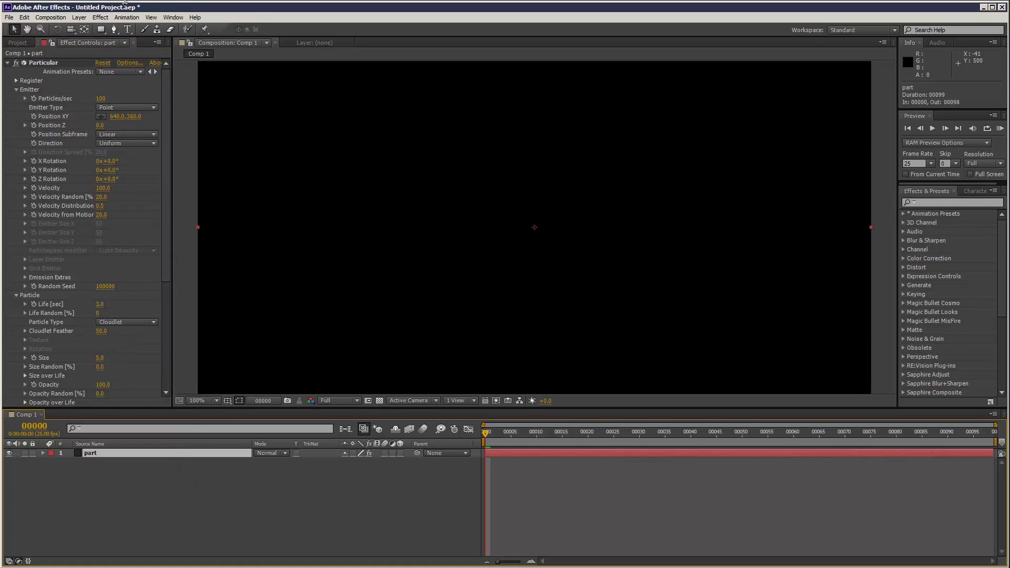
Create a null object and move it to the lower-left area of the frame, at about 121, 436
left_click(80, 17)
mouse_move(102, 29)
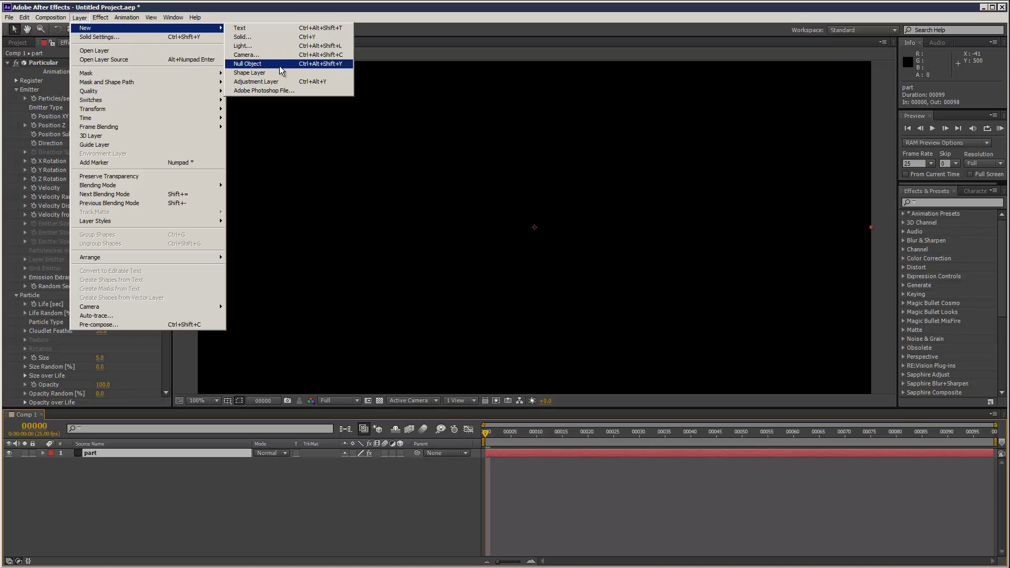
left_click(247, 63)
left_click_drag(562, 247, 289, 287)
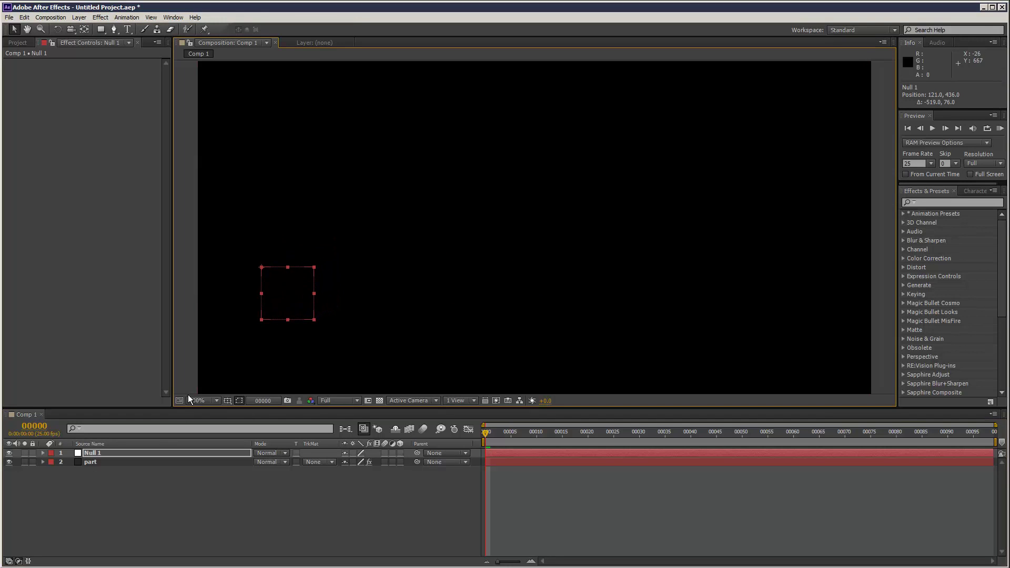
Place the null below the part layer, reveal its Position property and make the null a 3D layer
left_click(122, 462)
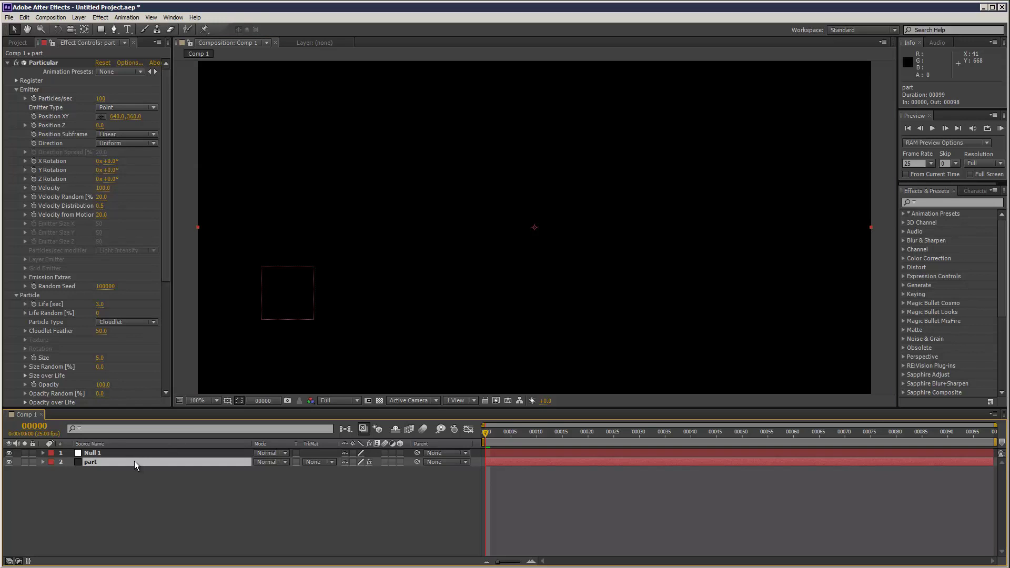
mouse_move(108, 455)
left_mouse_down()
mouse_move(104, 485)
mouse_move(108, 470)
left_mouse_up()
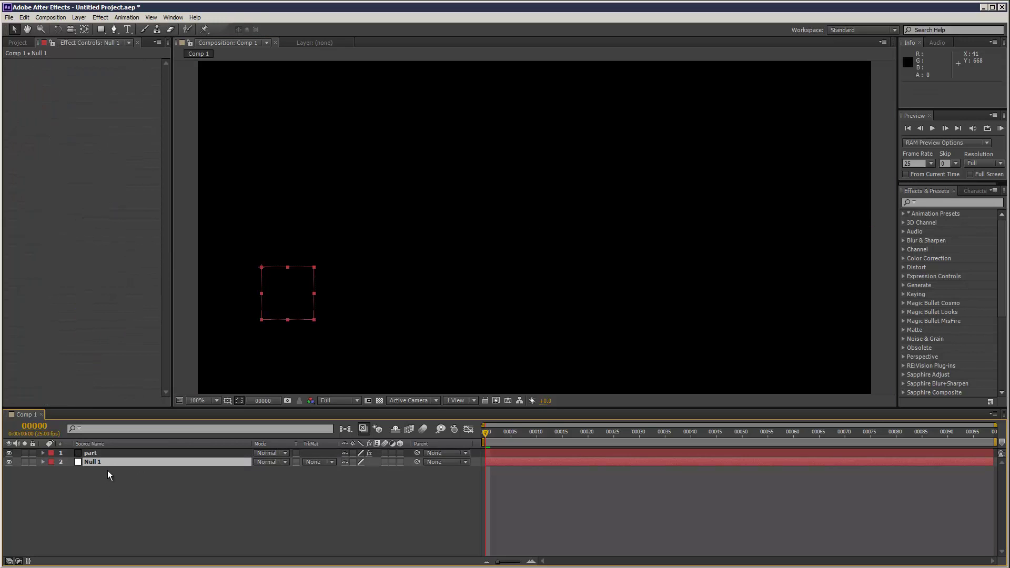
key("p")
left_click(115, 456)
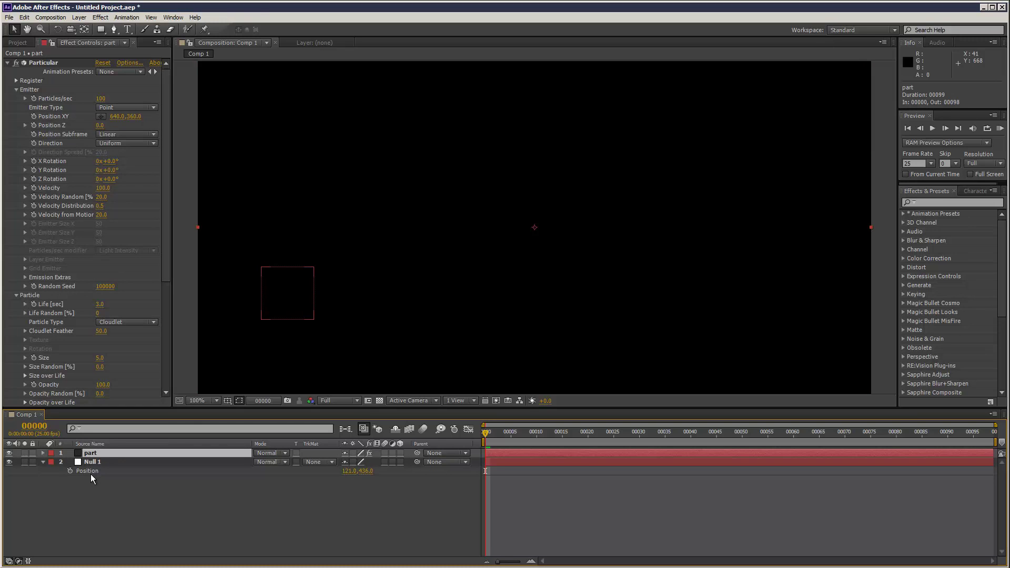
left_click(400, 462)
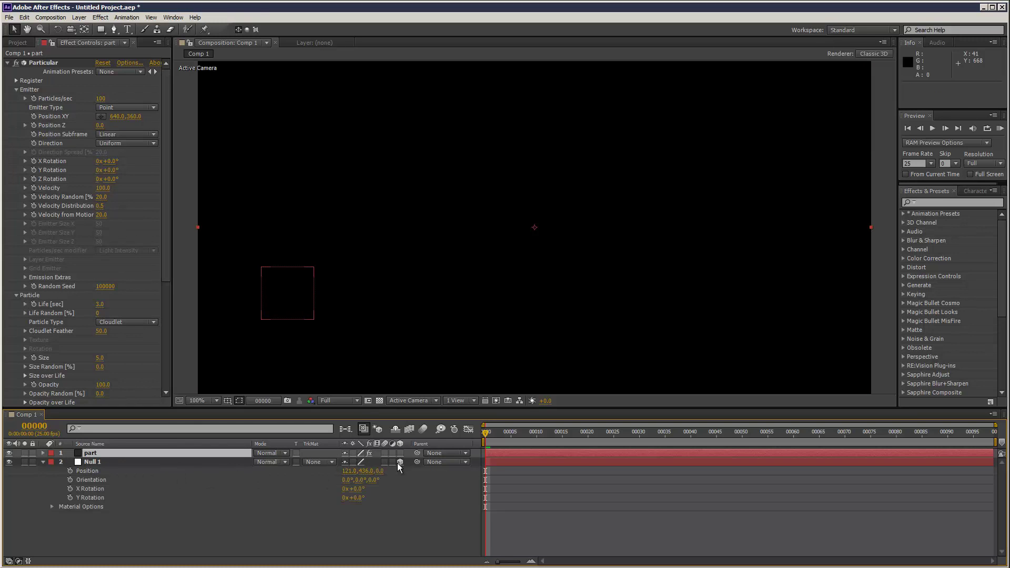
Add an expression to the part layer's emitter Position XY that links it to the null's Position
left_click(120, 453)
left_click(33, 116, "alt")
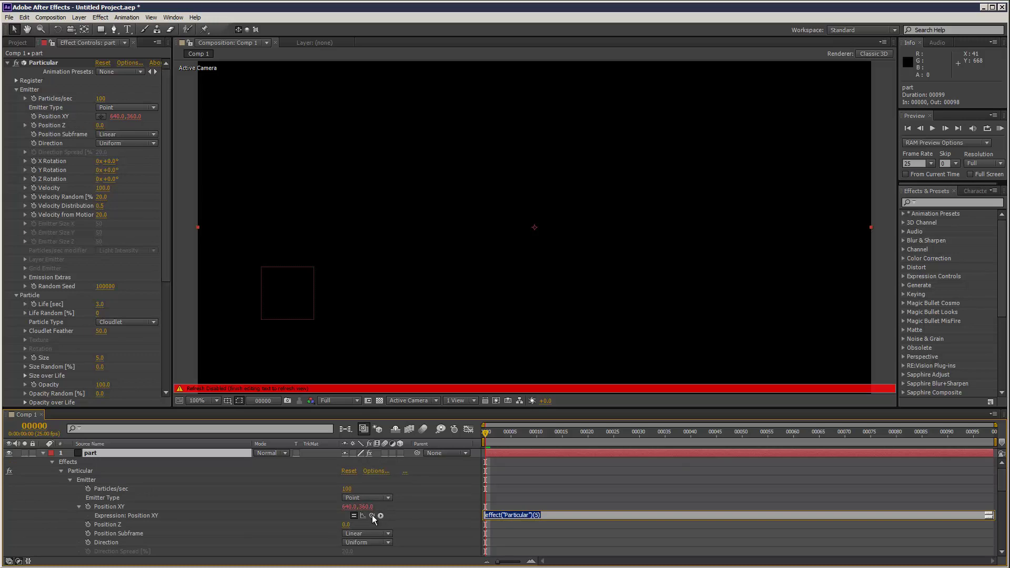
left_click_drag(371, 515, 237, 514)
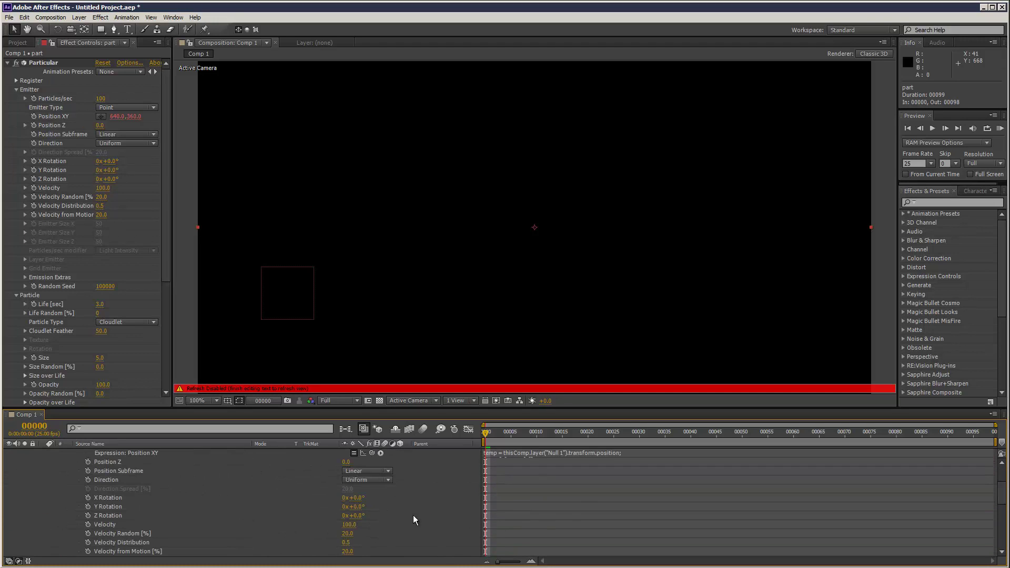
left_click(653, 490)
Collapse the part layer, move the null near the frame's centre at about 612, 265, and scrub the timeline to check the emitter link
left_click_drag(506, 434, 483, 431)
left_click_drag(285, 289, 286, 289)
scroll(582, 502, "up", 3)
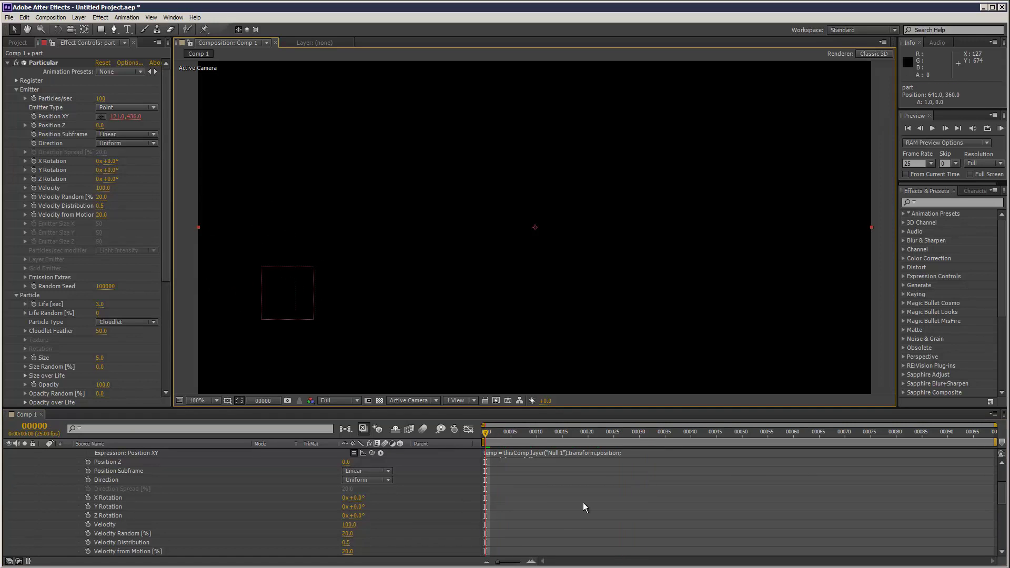
left_click(132, 450)
left_click(44, 453)
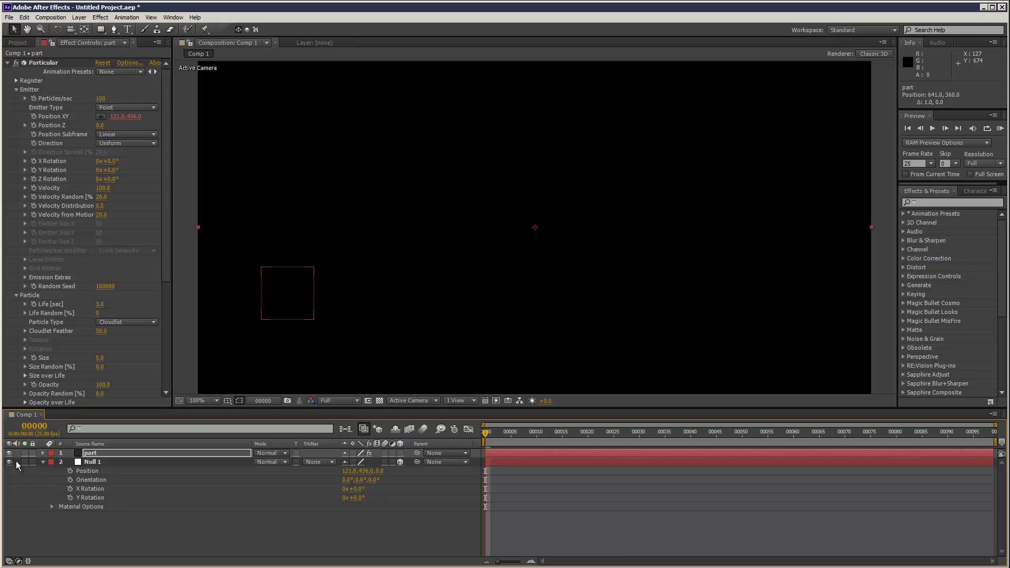
left_click(102, 461)
left_click_drag(289, 301, 548, 211)
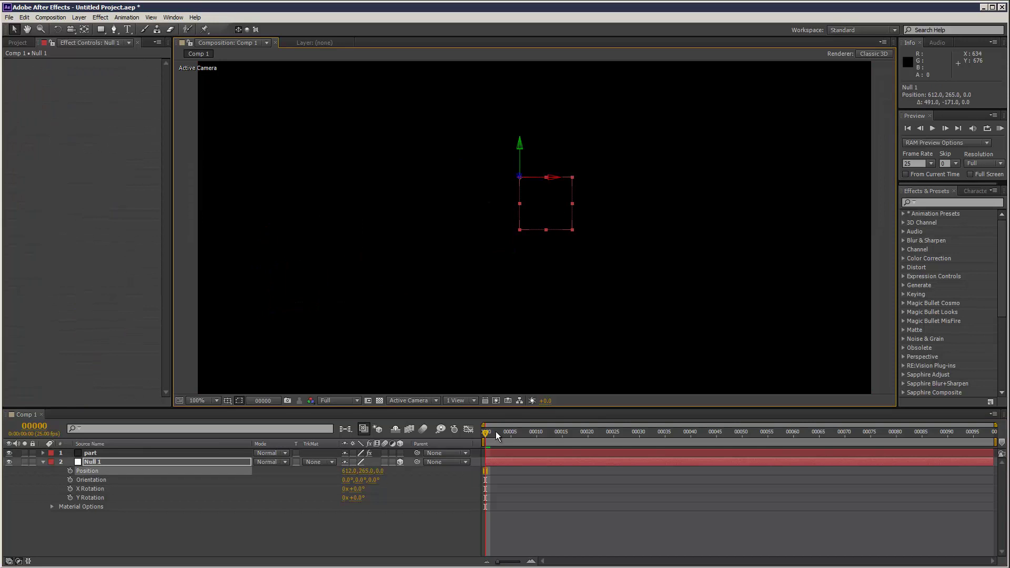
left_click_drag(496, 432, 421, 432)
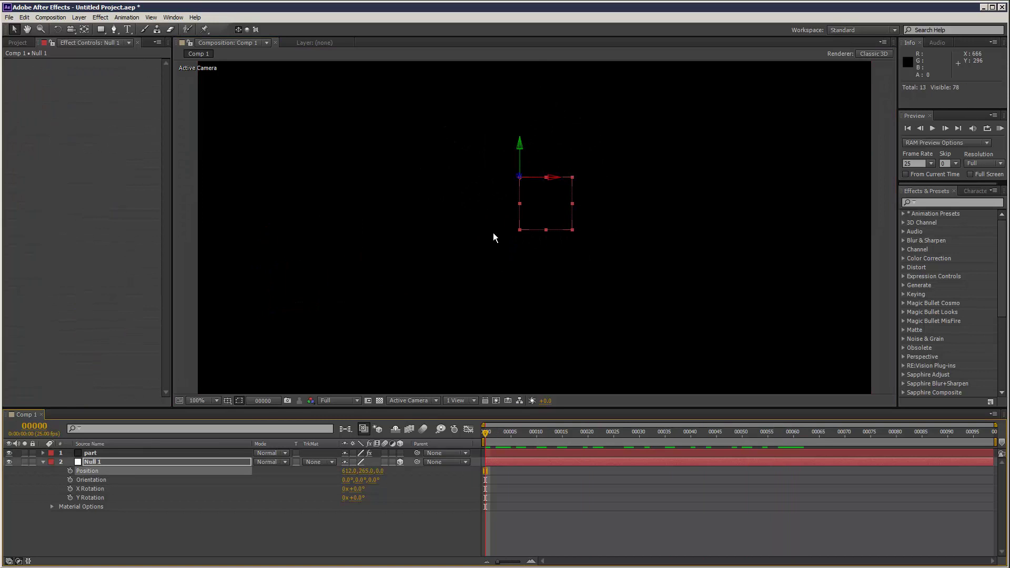
Move the null outside the frame's lower-left edge to about -166, 567 and set a Position keyframe at the first frame
left_click(43, 462)
left_click(99, 463)
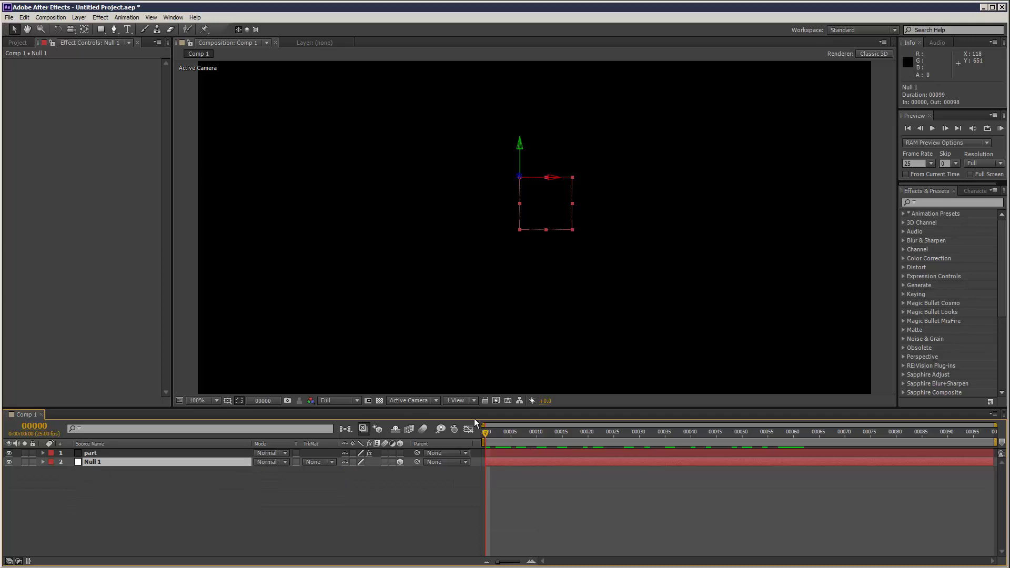
scroll(542, 271, "down", 1)
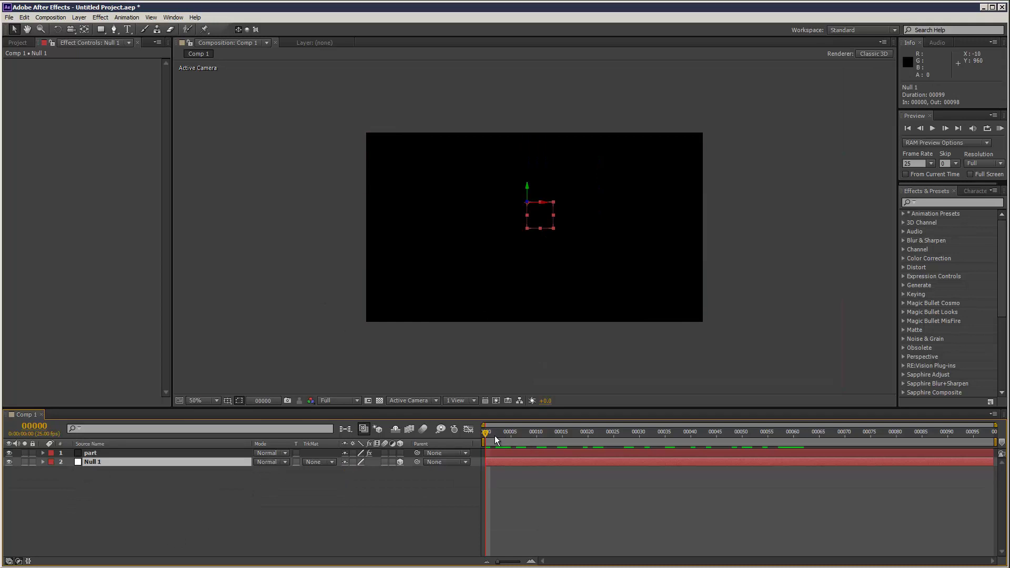
key("p")
left_click_drag(532, 216, 327, 296)
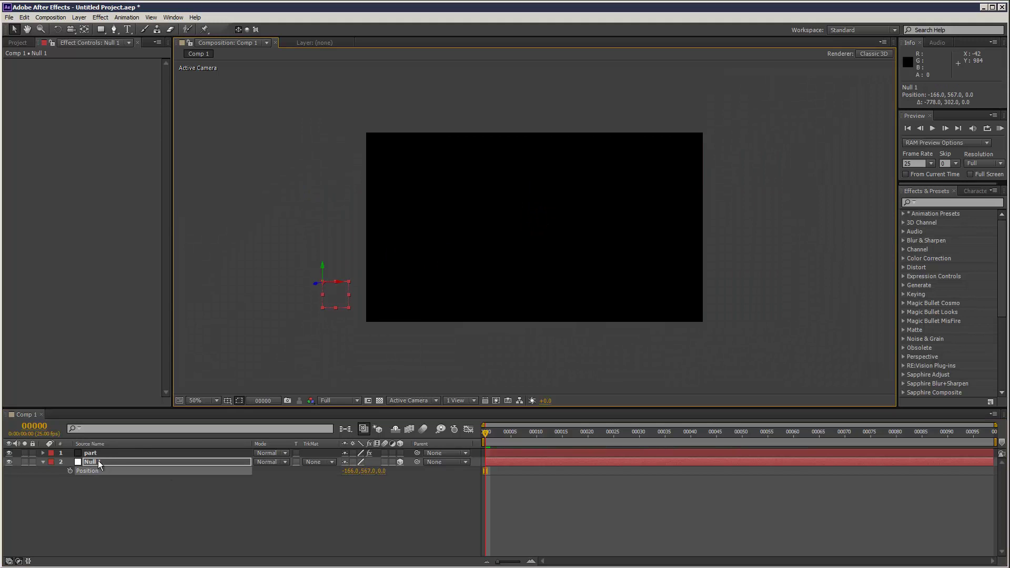
key("alt+shift+p")
Animate the null across the frame and back with Position keyframes at frames 25, 56, 79 and 98, ending at about -448, 287, and preview
left_click_drag(563, 434, 614, 434)
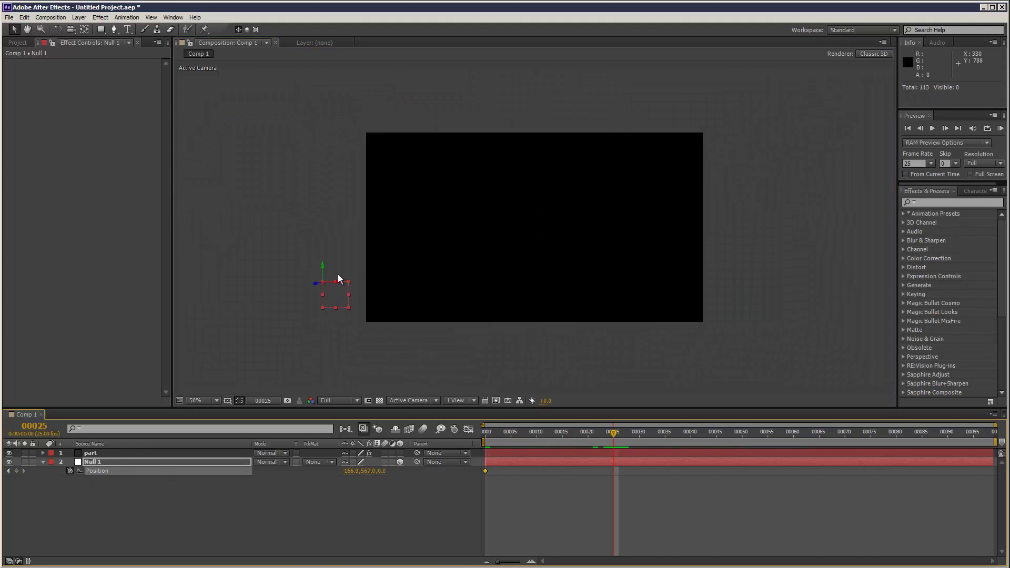
left_click_drag(359, 298, 260, 225)
left_click(771, 434)
left_click(891, 434)
key("End")
left_click(1000, 129)
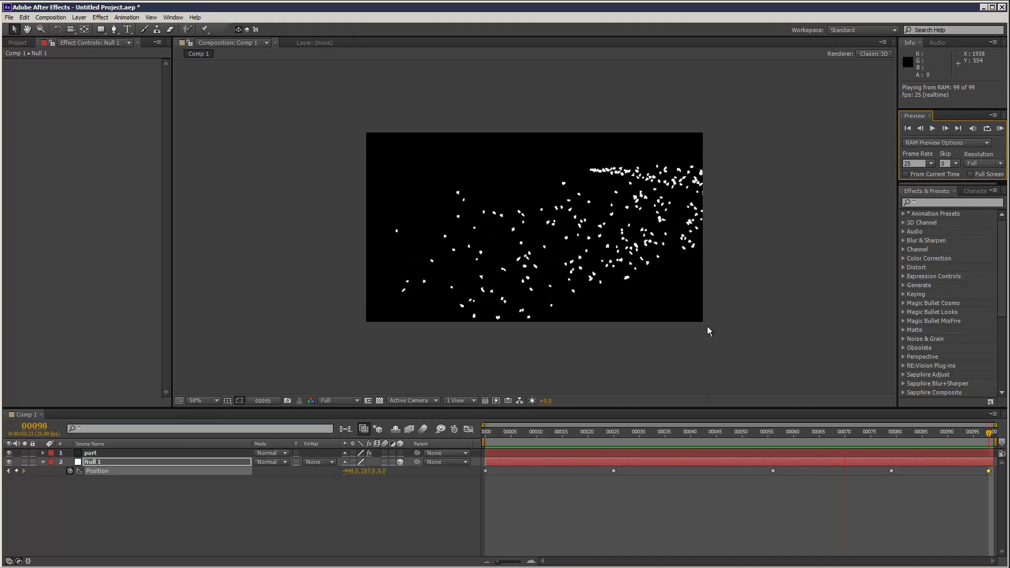
Set the part layer's particle type to Sphere and raise Particles/sec to 600
left_click(149, 453)
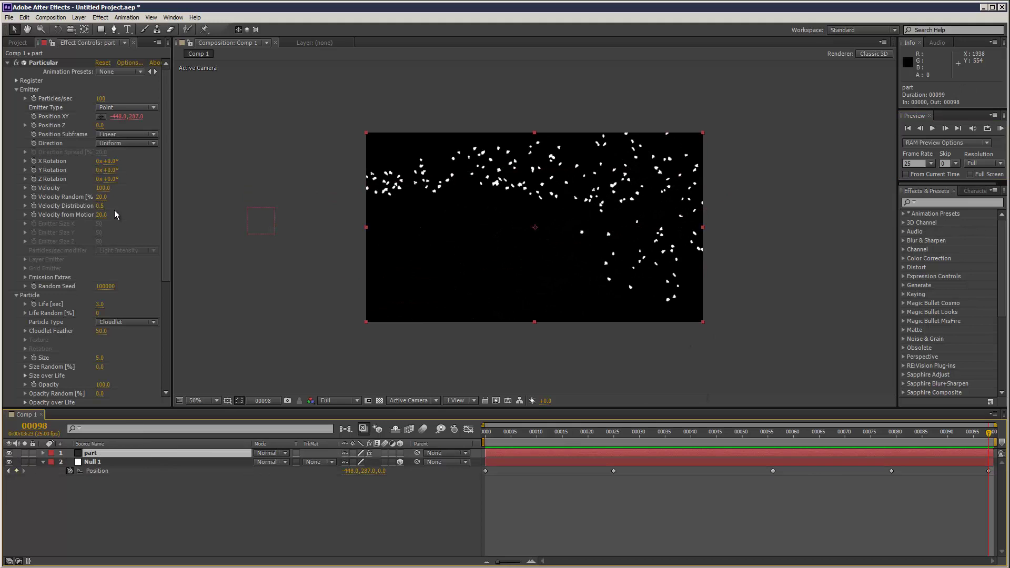
scroll(168, 241, "down", 3)
left_click(138, 258)
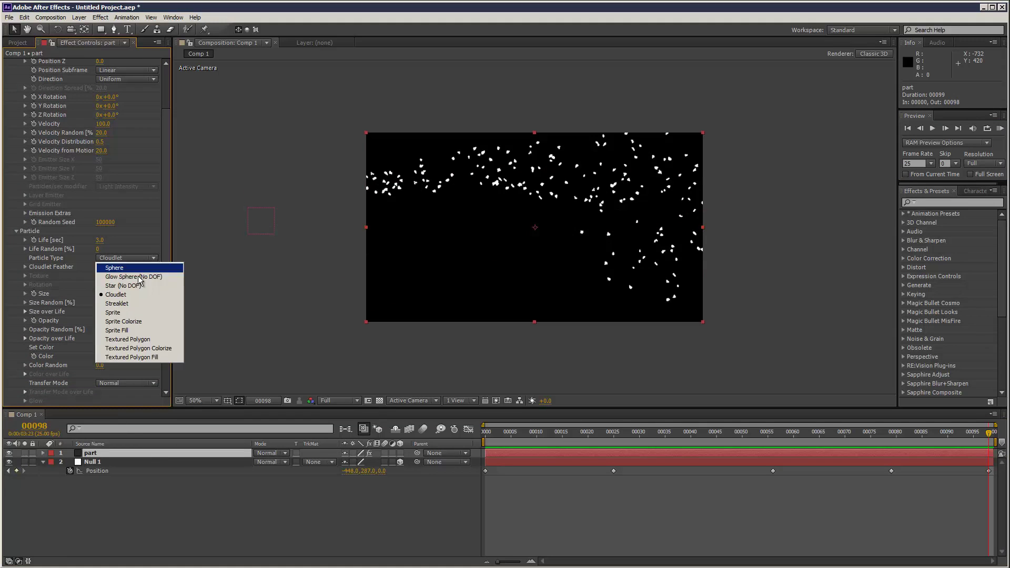
left_click(114, 267)
scroll(163, 74, "up", 3)
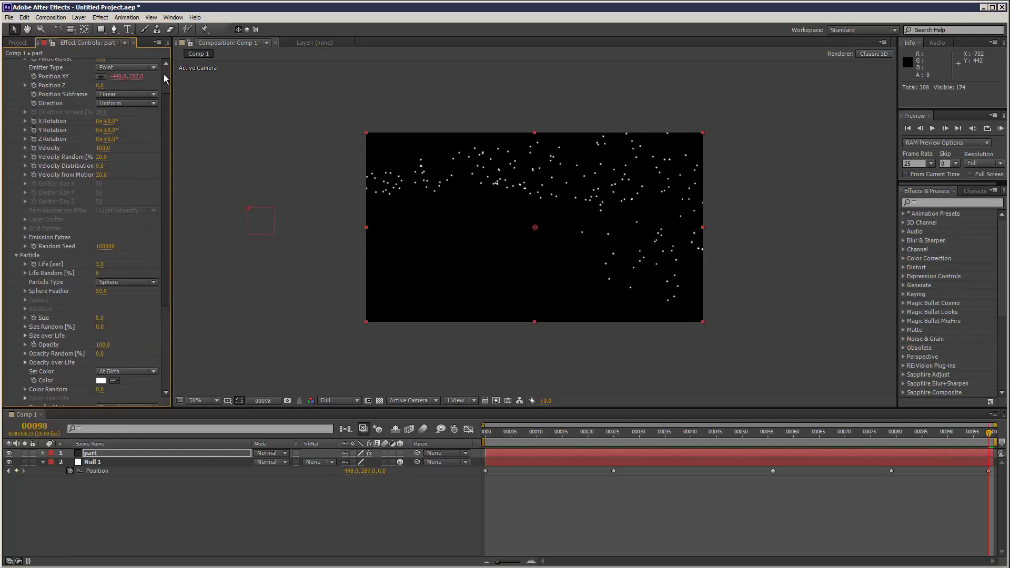
left_click_drag(100, 100, 128, 102)
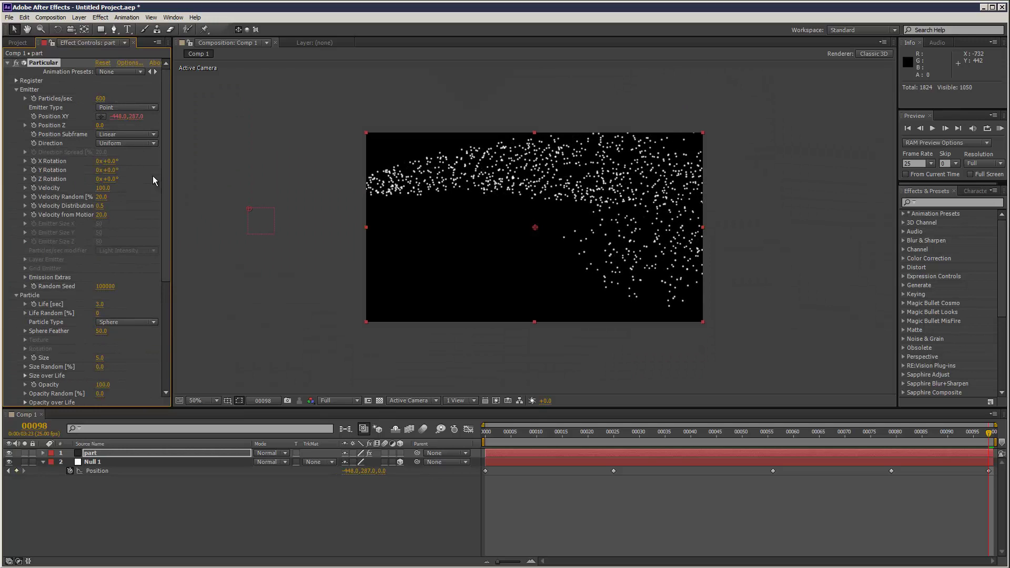
In the Air physics settings, set Wind X to 17, Wind Y to 18 and Wind Z to 31, and preview the particle trail
left_click_drag(166, 177, 153, 298)
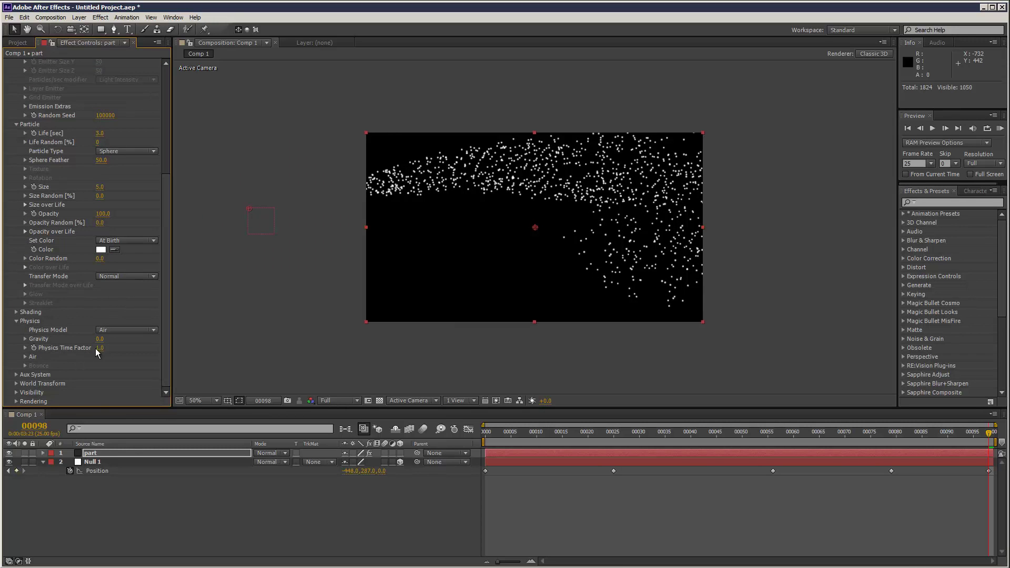
left_click(25, 356)
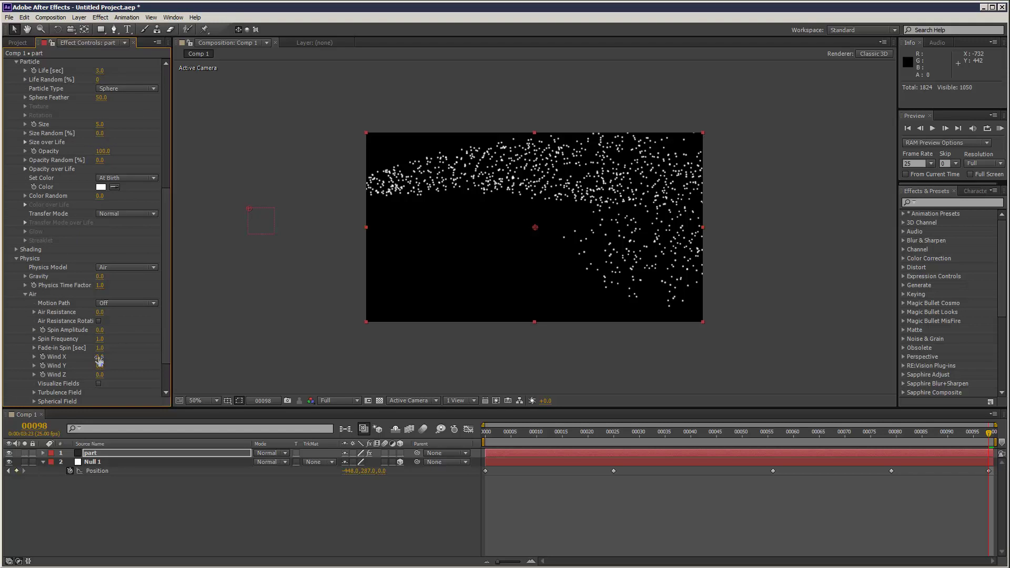
left_click_drag(99, 358, 115, 375)
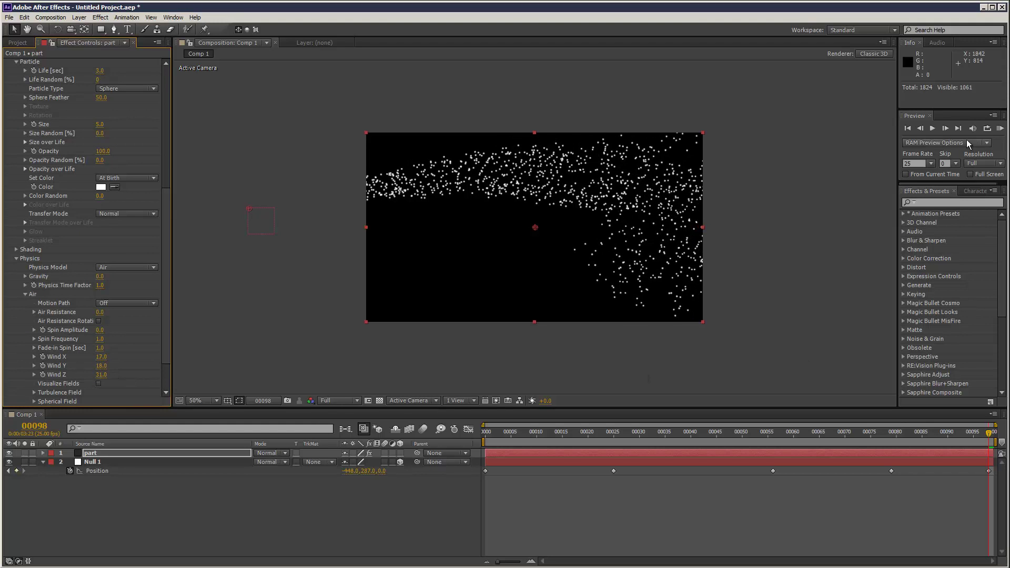
left_click(1000, 128)
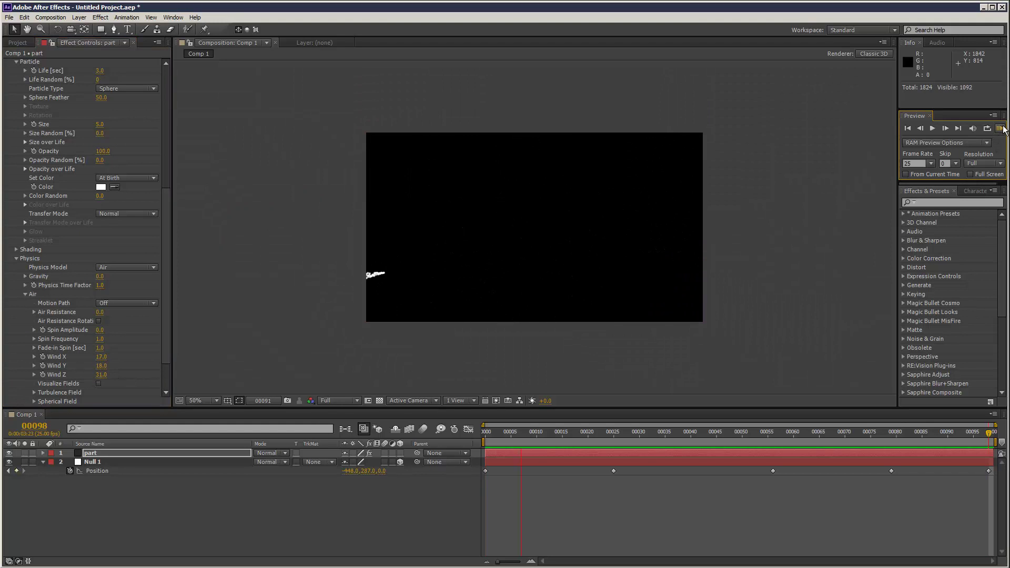
left_click(164, 338)
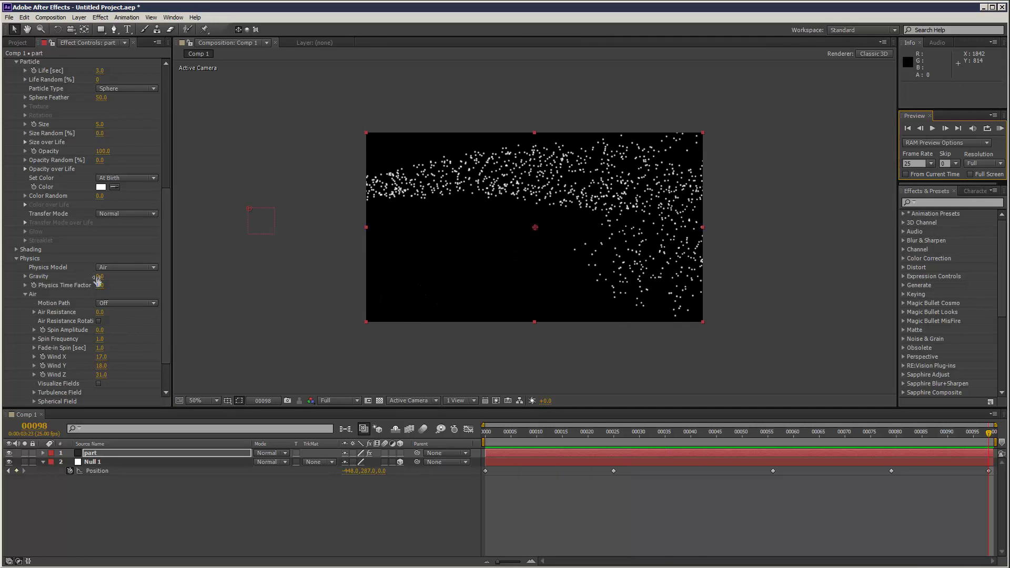
Try a physics Gravity of 340 and preview the falling particle trail
left_click_drag(97, 282, 190, 278)
left_click(1000, 128)
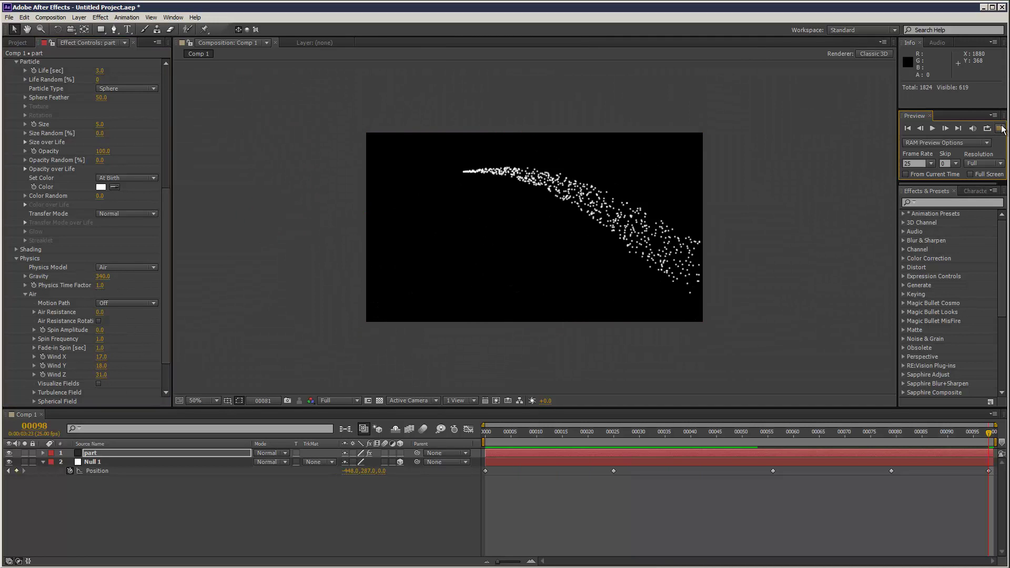
left_click(1000, 129)
Lower the physics Gravity to 70, preview the particle trail and stop playback
left_click_drag(104, 282, 34, 283)
left_click(1000, 128)
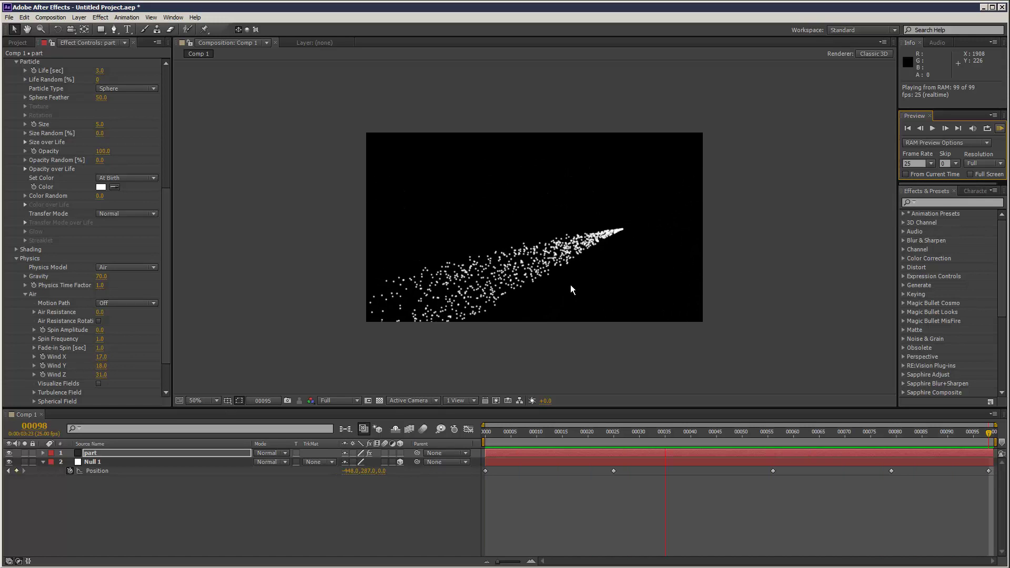
left_click(503, 437)
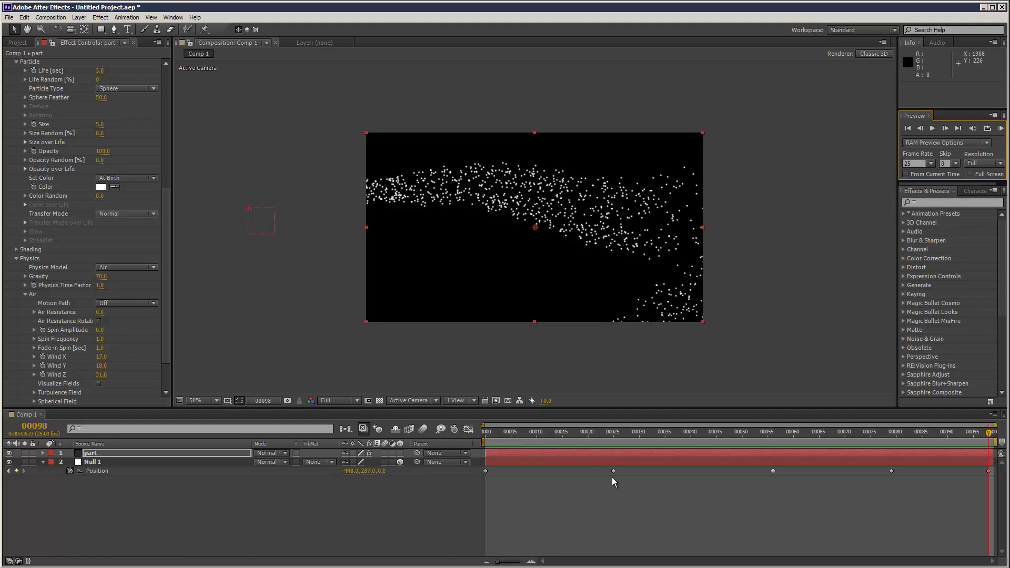
Return to the first frame, delete the null layer and clear the expression from the emitter's Position XY
left_click_drag(538, 428, 157, 472)
left_click(98, 461)
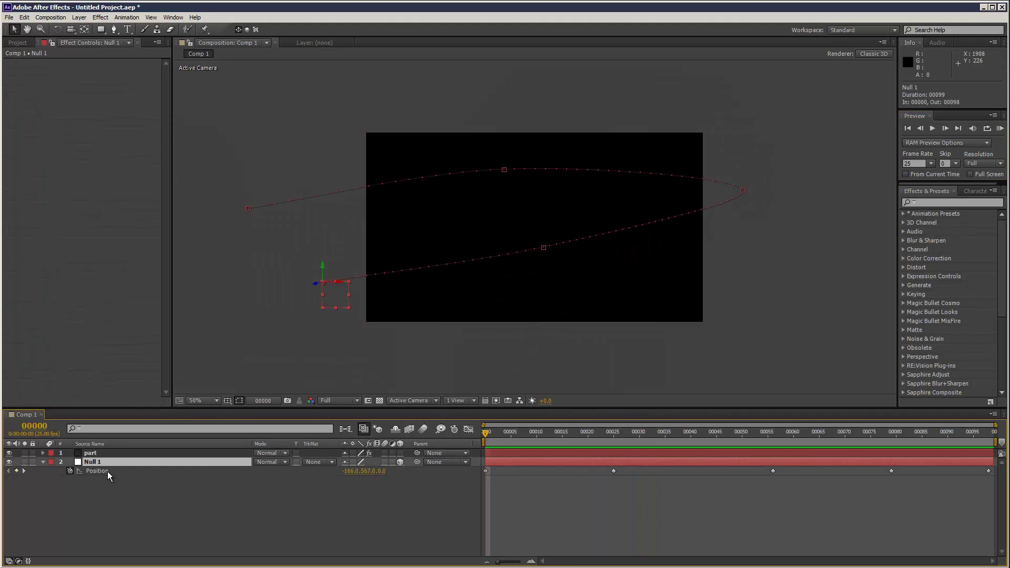
key("Delete")
left_click(598, 322)
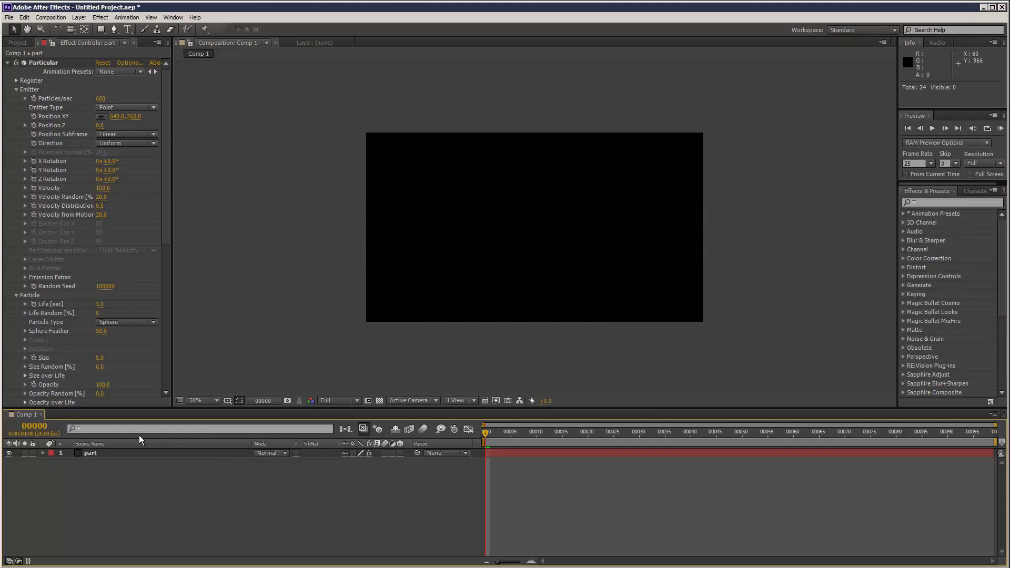
Reset the Particular effect to its defaults and scrub the timeline to frame 86 to view the particle burst
key("space")
left_click(102, 62)
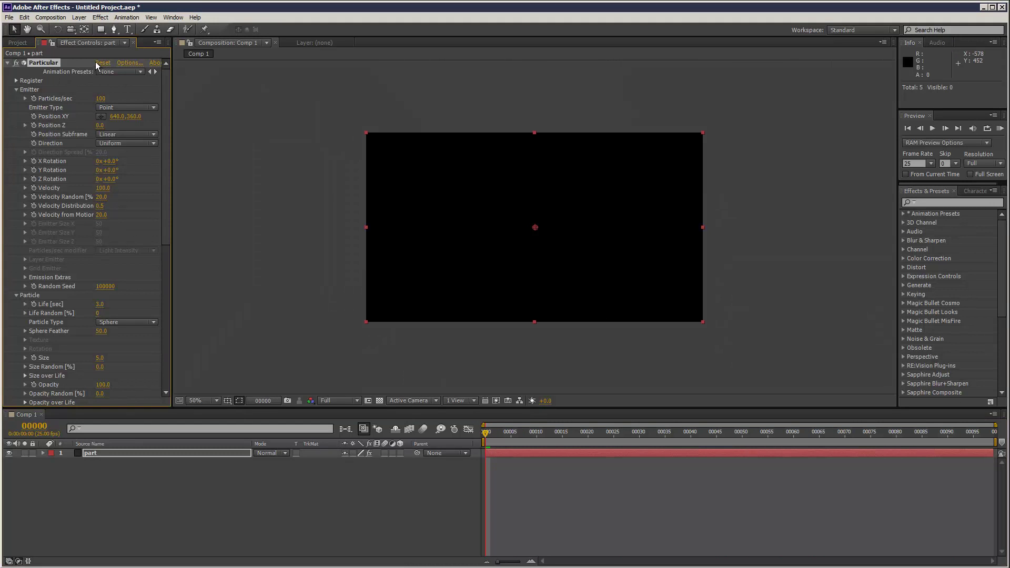
left_click_drag(516, 432, 927, 418)
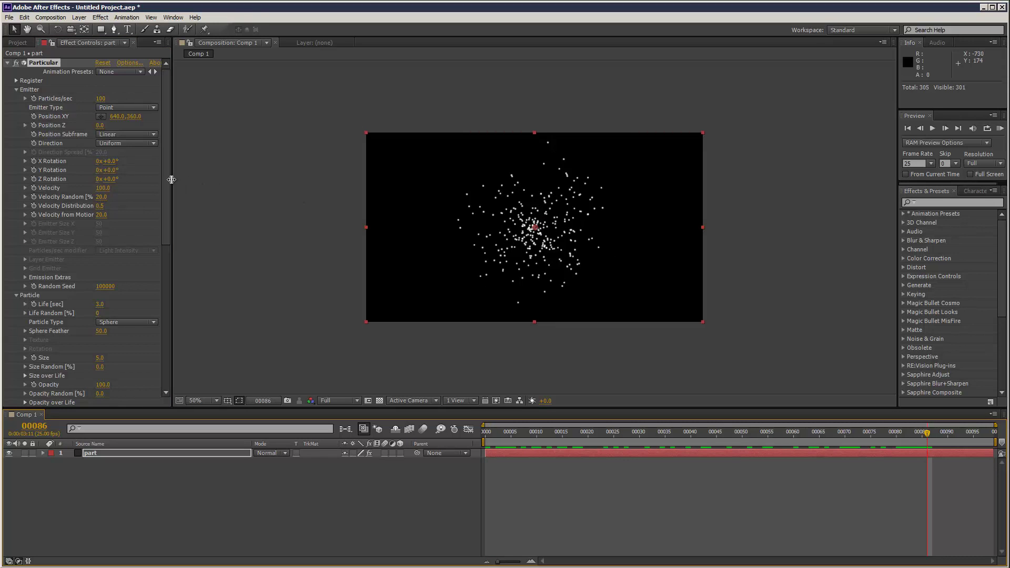
Try an emitter Velocity of 0 and scrub the timeline back to the first frame
left_click(103, 188)
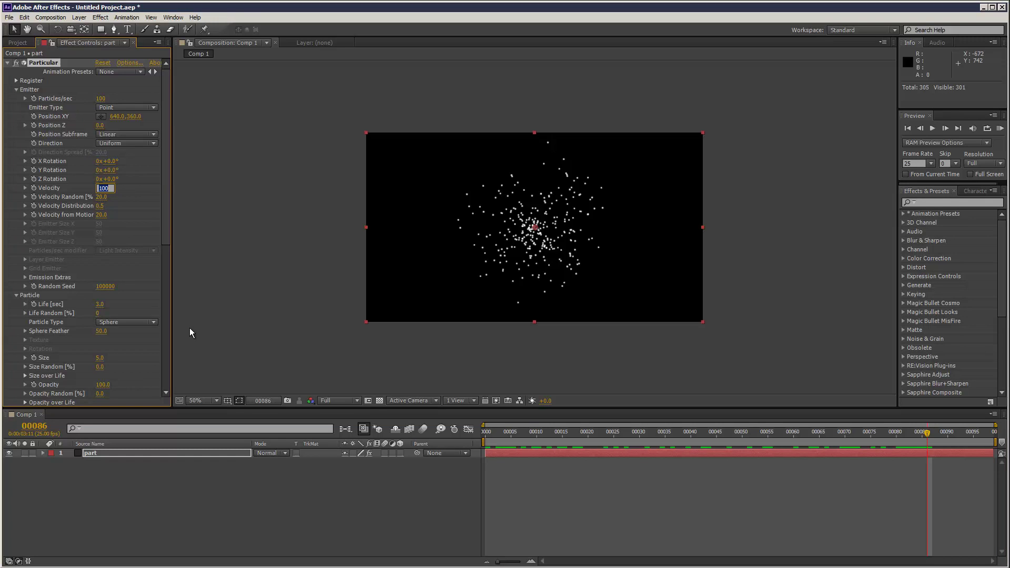
type("0")
key("Return")
left_click(685, 432)
left_click_drag(741, 430, 425, 375)
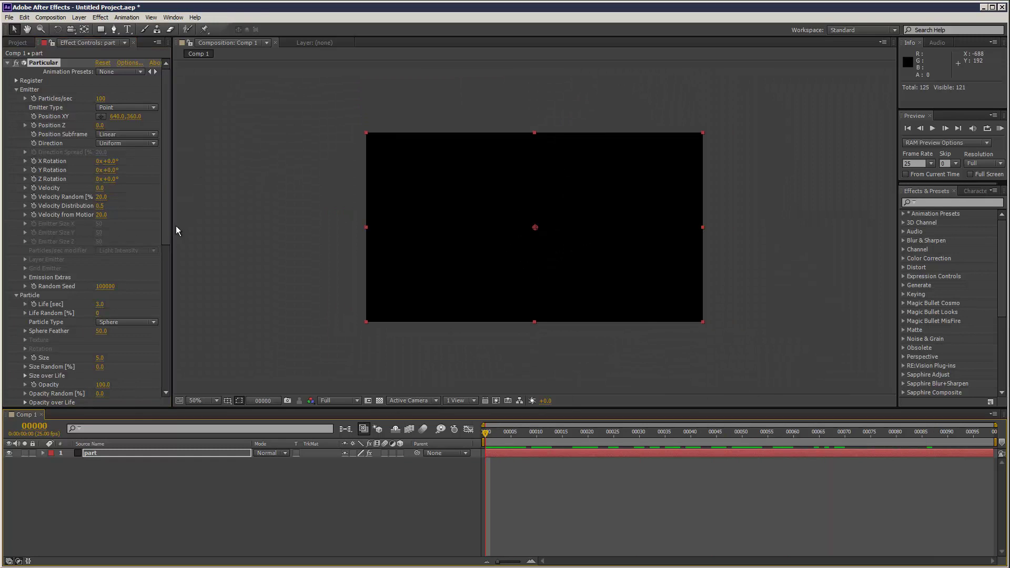
Expand the Emission Extras, set Pre Run to 62 and set the emitter Velocity to 1
scroll(164, 232, "down", 3)
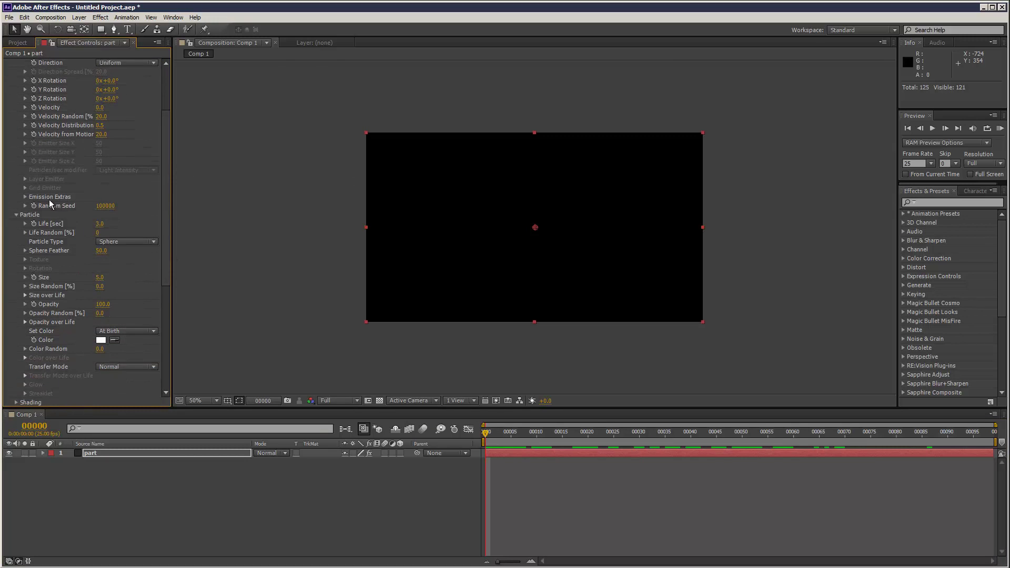
left_click(25, 197)
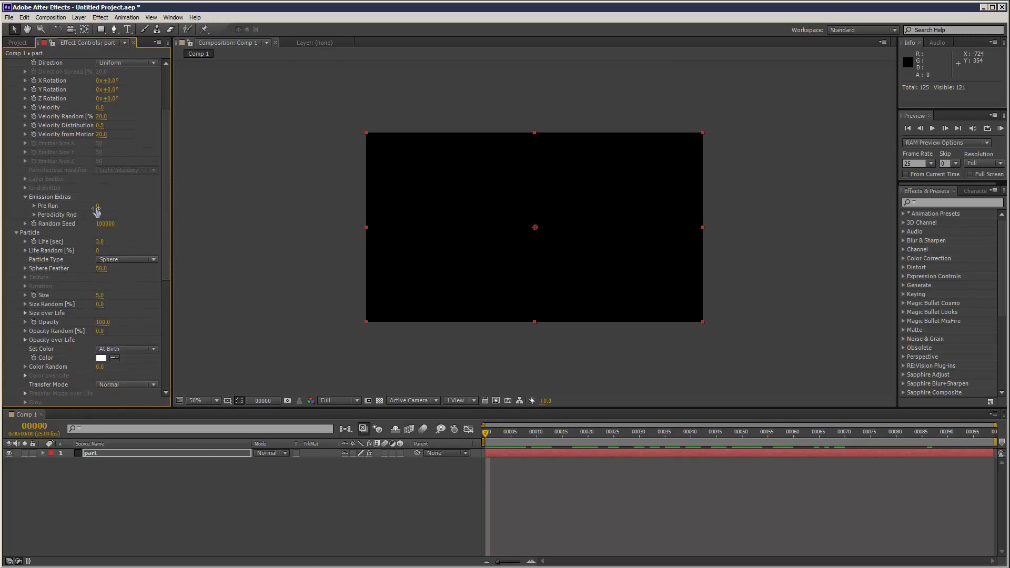
left_click_drag(97, 208, 128, 205)
scroll(167, 195, "up", 3)
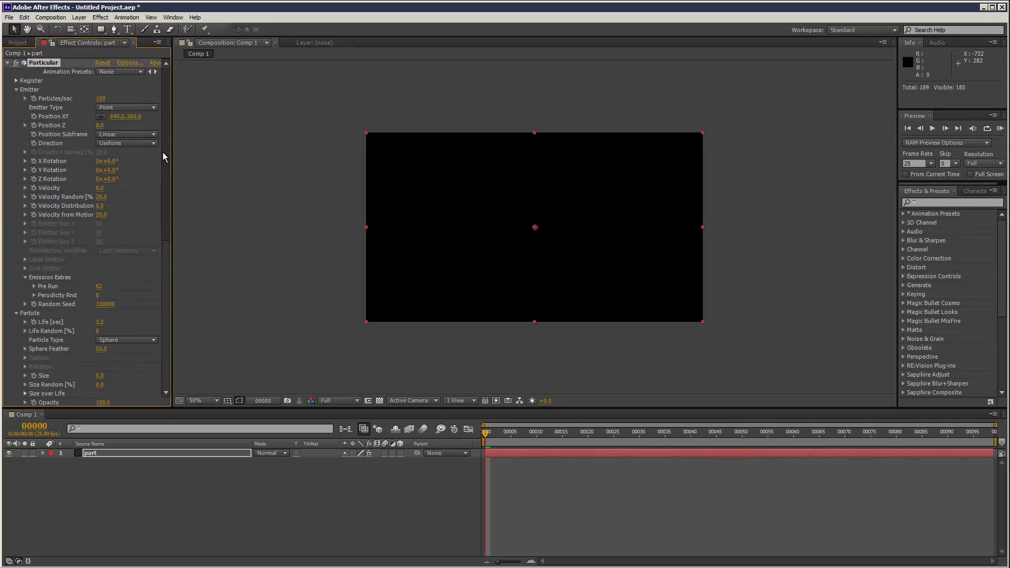
left_click(99, 188)
type("1")
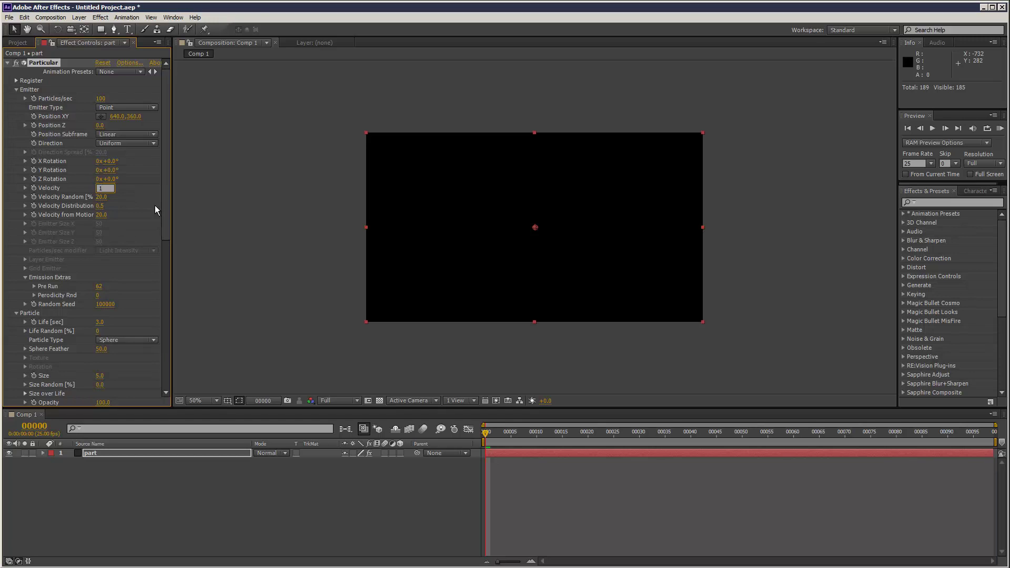
key("Return")
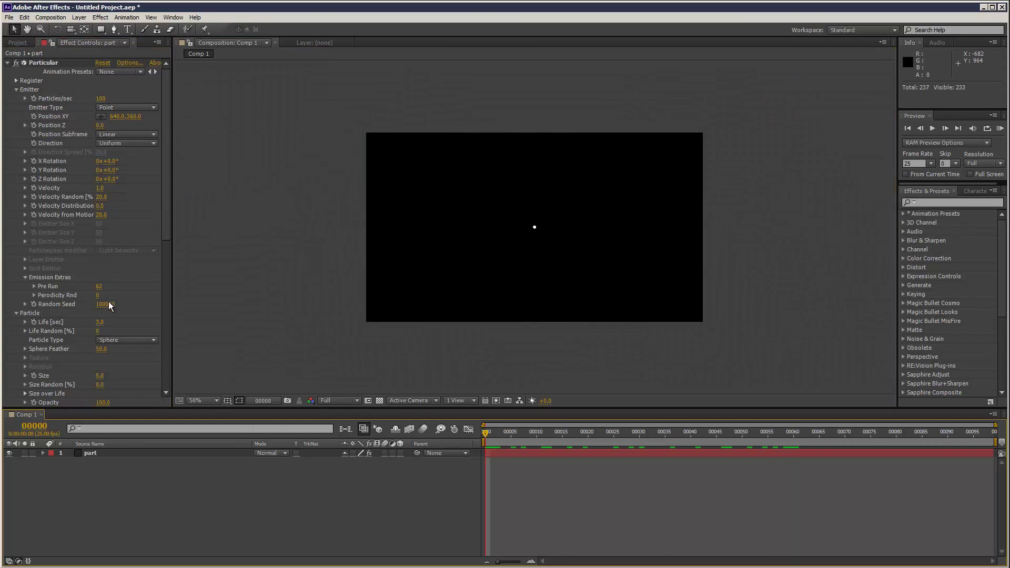
Raise Pre Run to 100 and the emitter Velocity to 441
left_click_drag(99, 286, 208, 277)
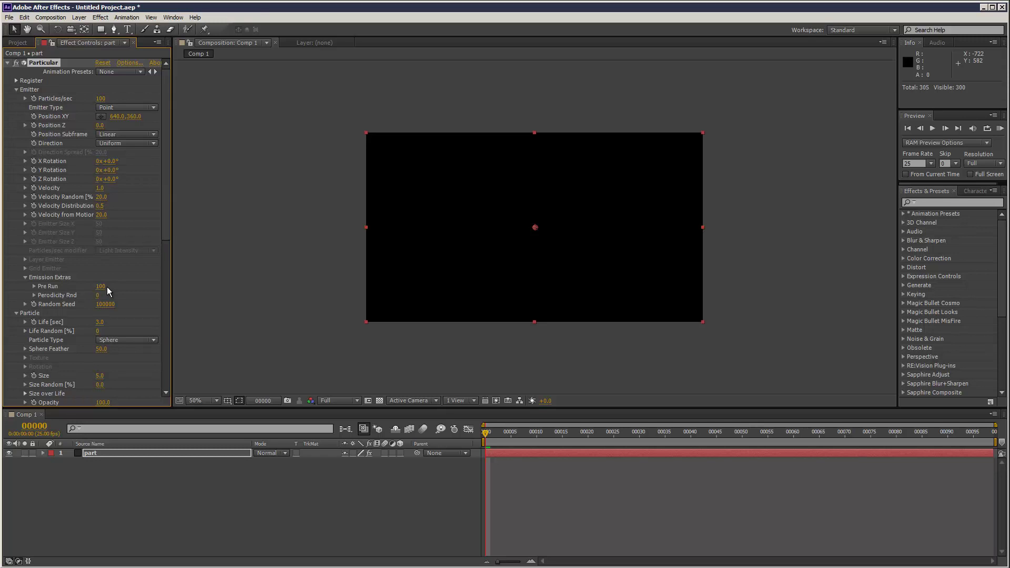
left_click_drag(102, 191, 125, 188)
left_click(33, 188, "alt")
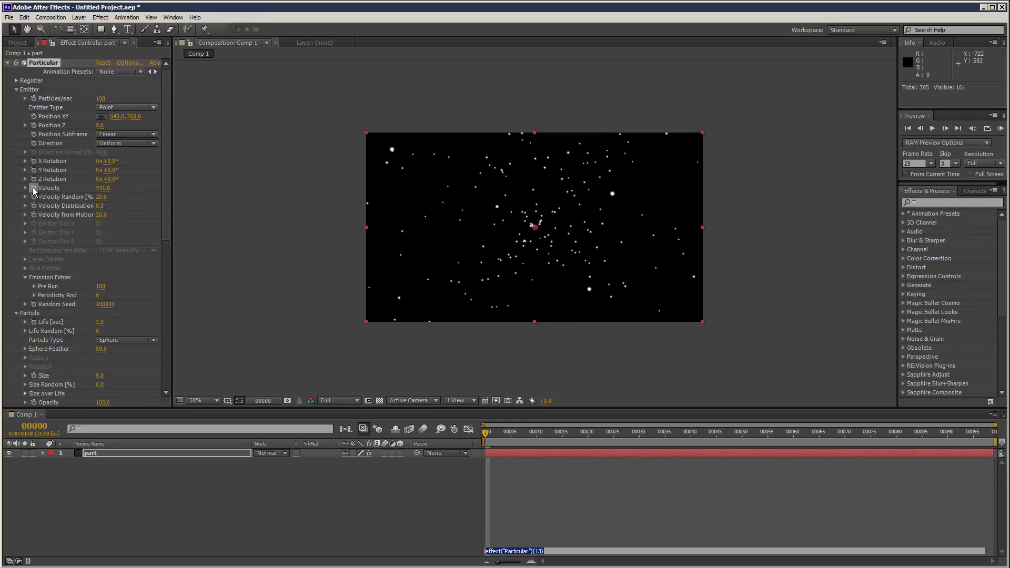
left_click(327, 328)
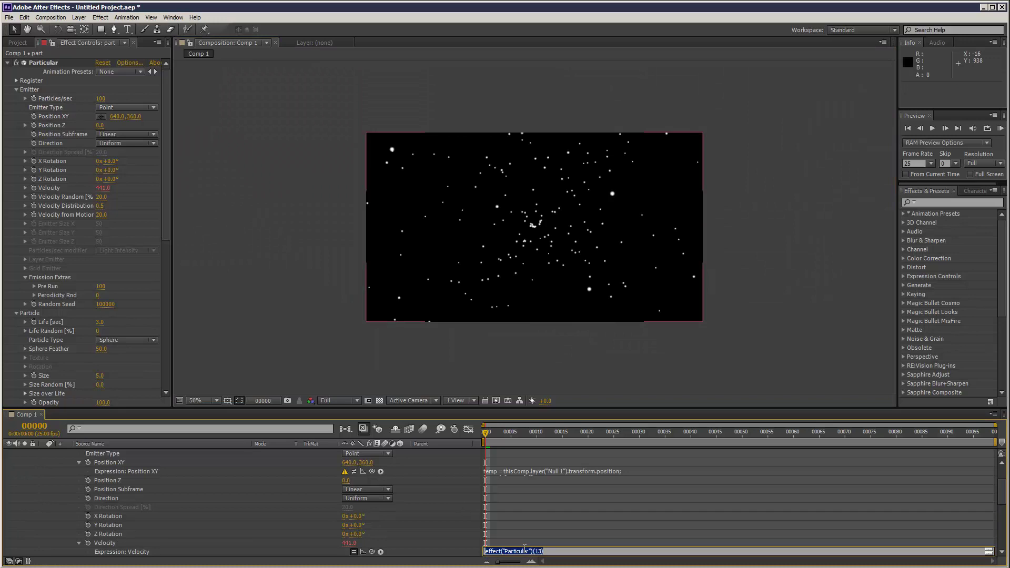
key("Delete")
left_click(351, 343)
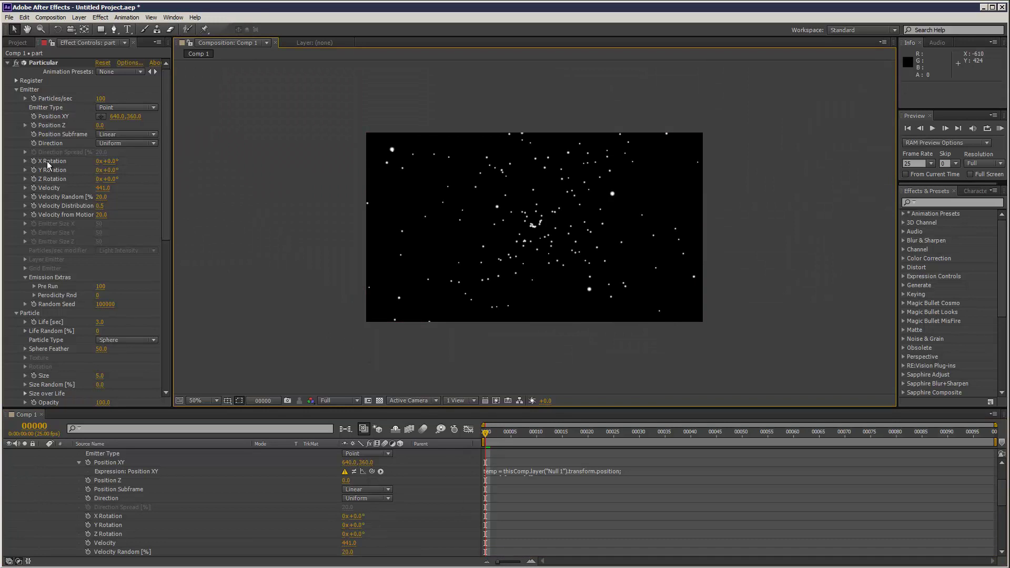
Keyframe the emitter Velocity at 441 on the first frame and 0 on frame 1, preview it and return to the first frame
left_click(33, 188)
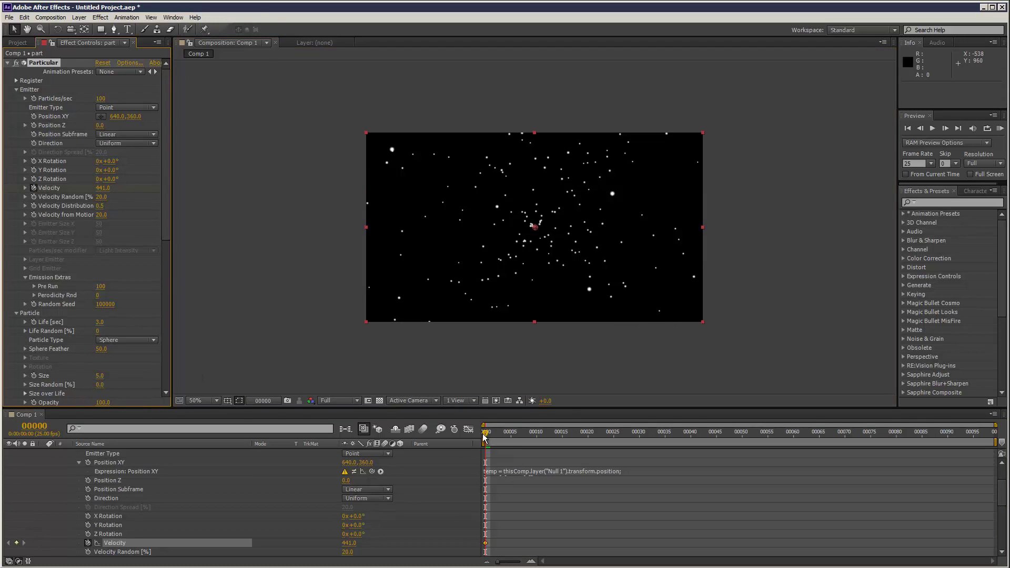
left_click(945, 129)
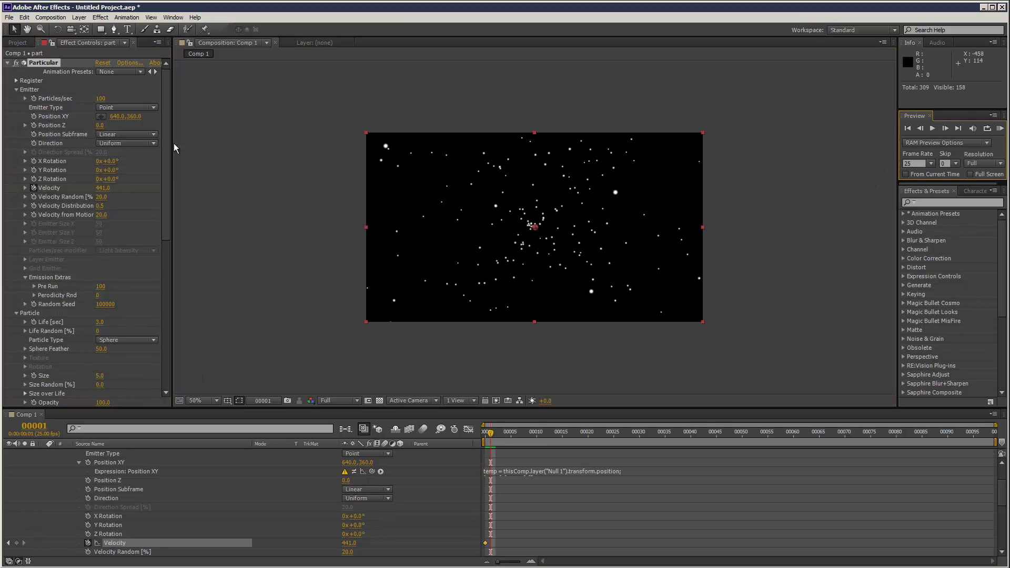
left_click(103, 188)
key("Return")
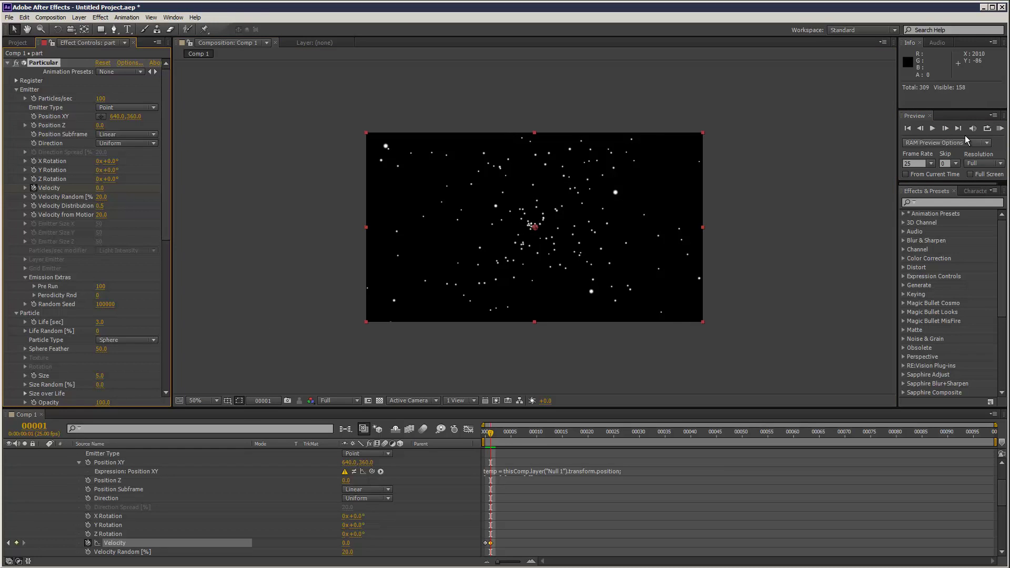
left_click(999, 129)
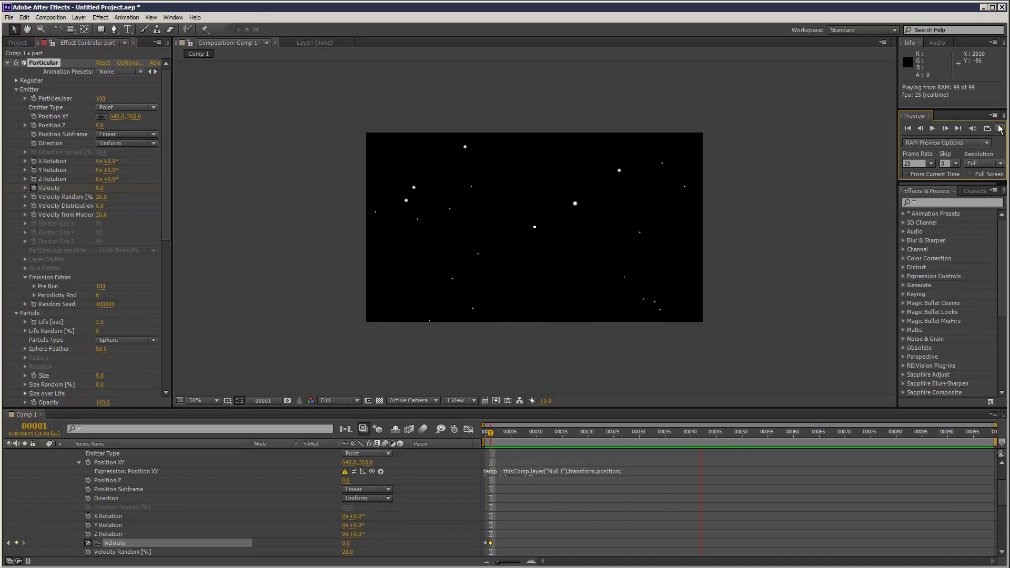
left_click(999, 128)
left_click_drag(493, 433, 532, 432)
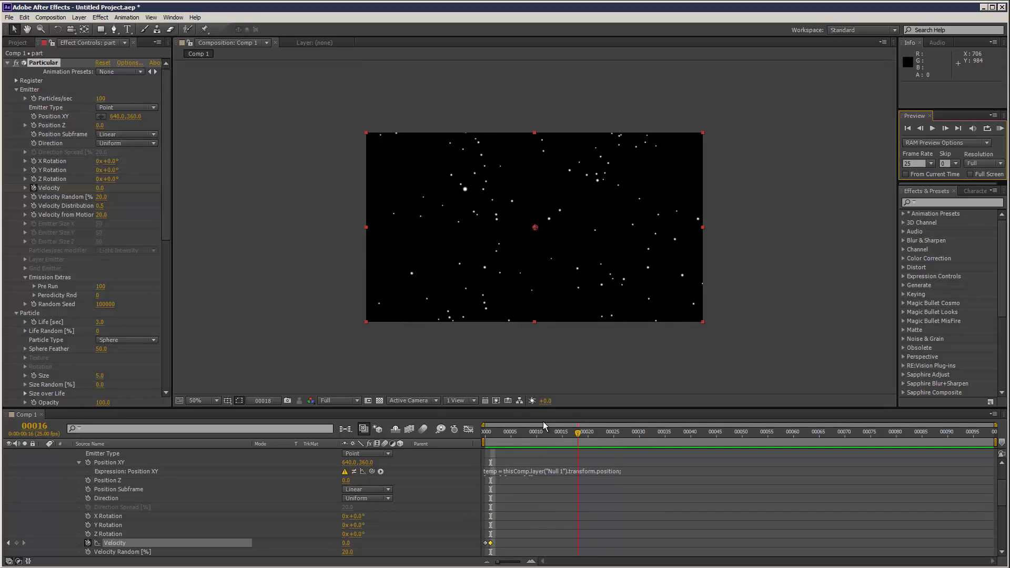
key("Home")
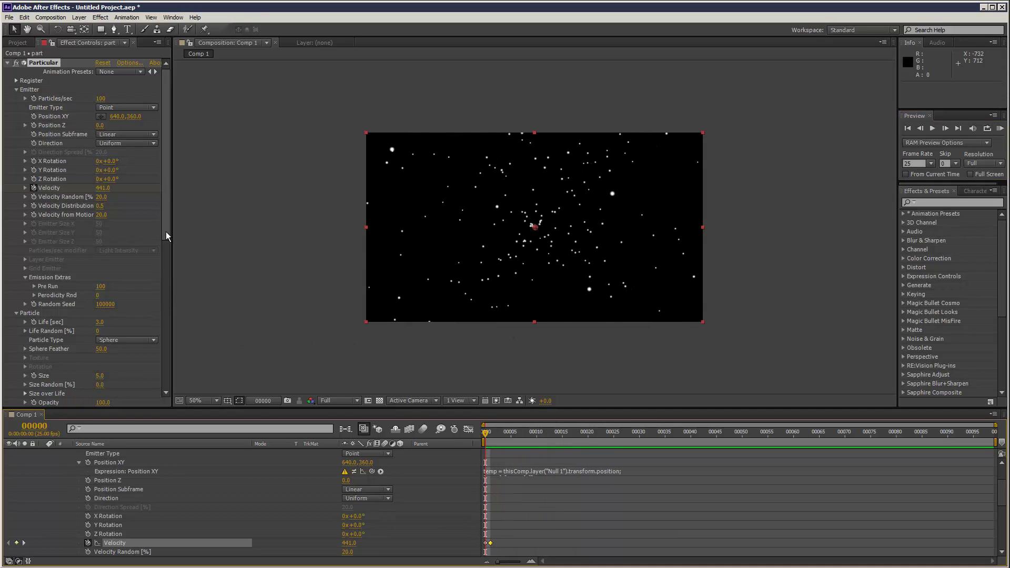
Keyframe the Physics Time Factor at 1 on the first frame and 0 on frame 1, and scrub through the particles
left_click_drag(165, 231, 152, 291)
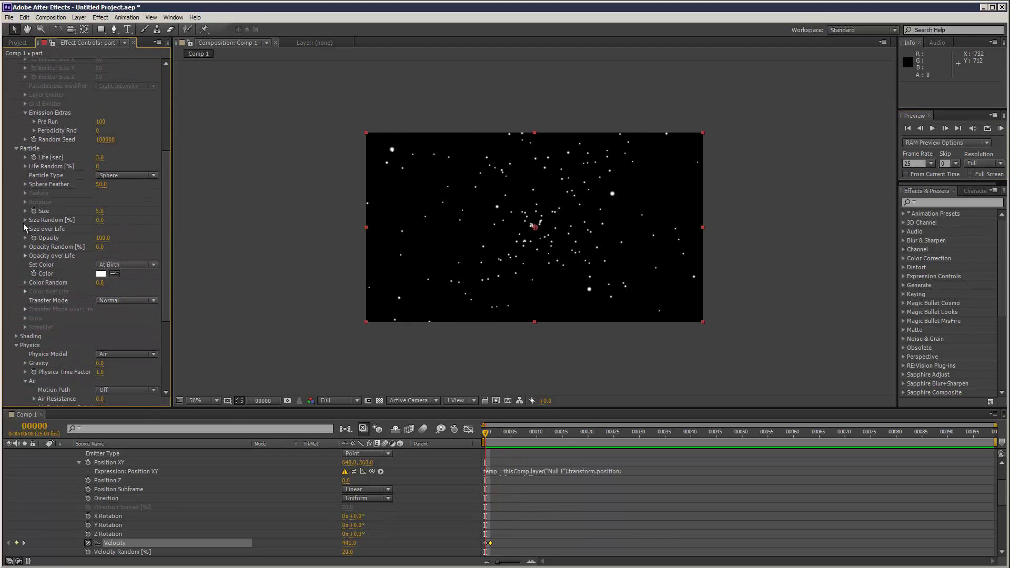
left_click_drag(165, 302, 166, 361)
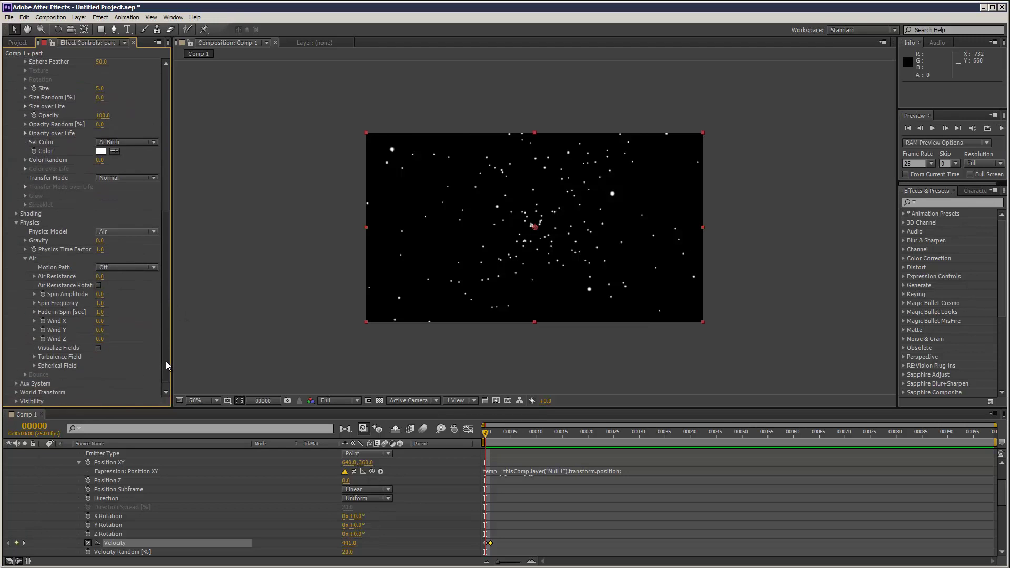
left_click(35, 251)
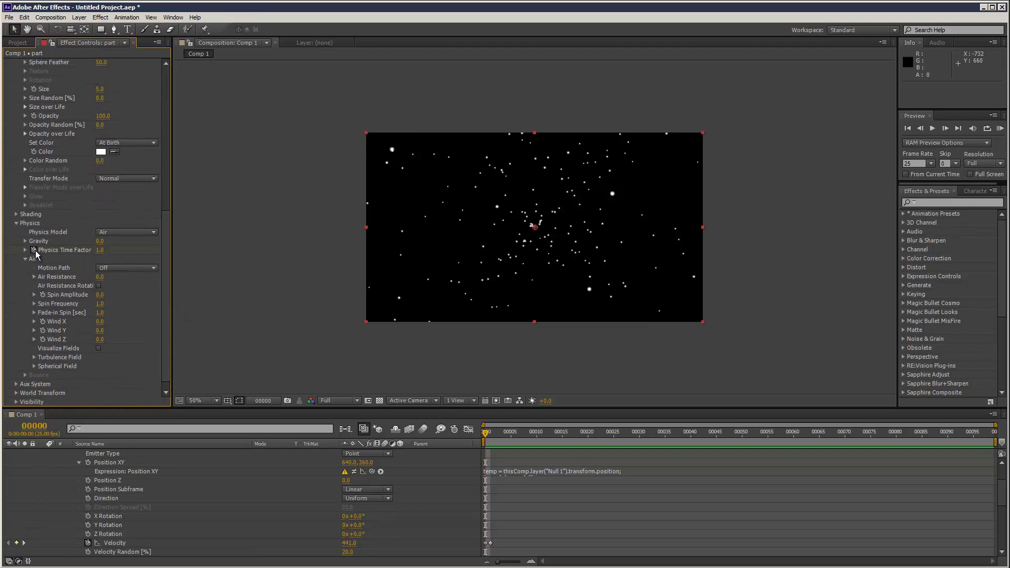
left_click_drag(484, 433, 490, 432)
left_click(100, 250)
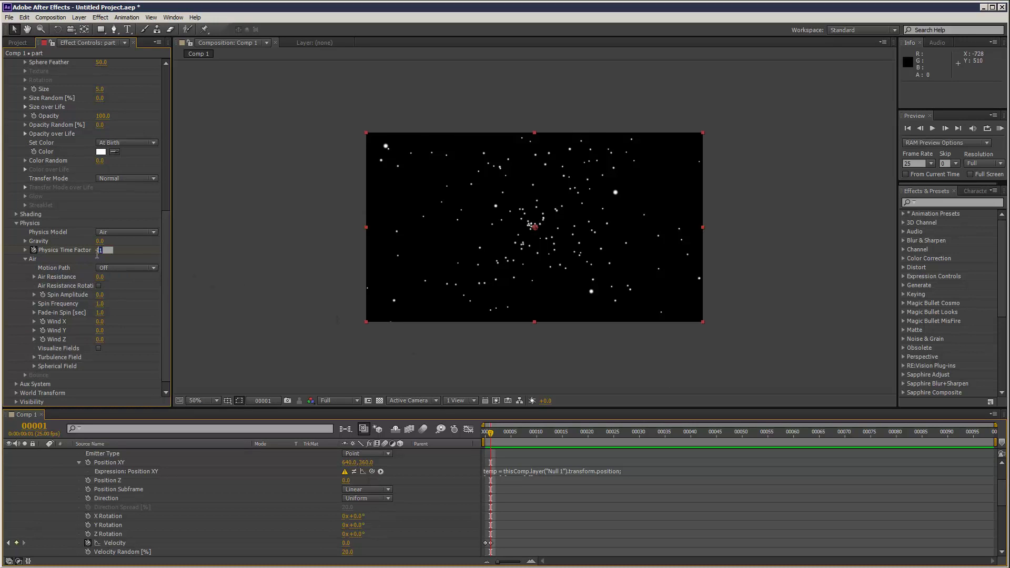
left_click(278, 263)
left_click_drag(635, 436, 595, 435)
left_click_drag(793, 434, 664, 432)
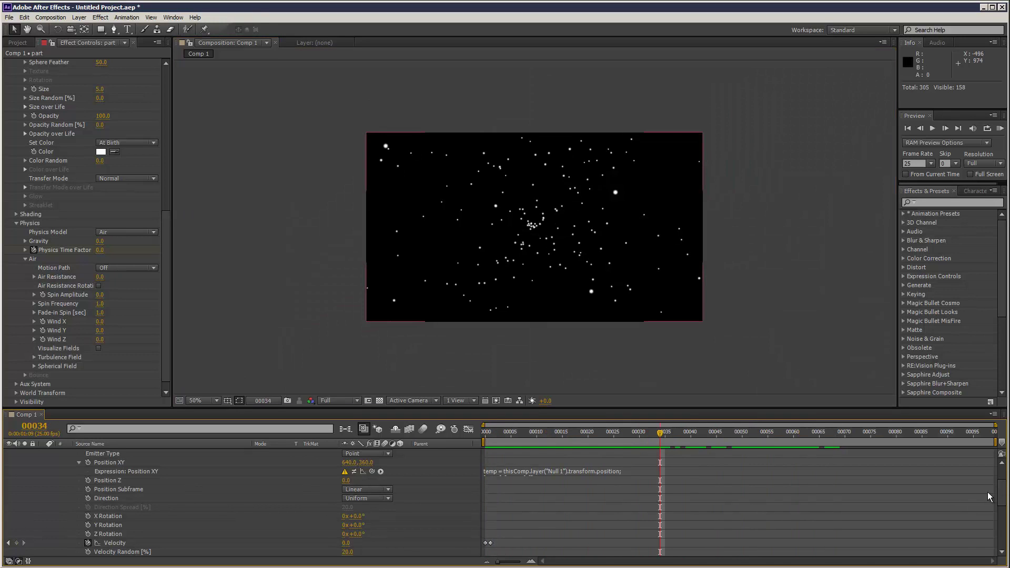
Collapse the part layer's properties and add a two-node camera with the 35mm preset
scroll(175, 464, "up", 3)
left_click(42, 453)
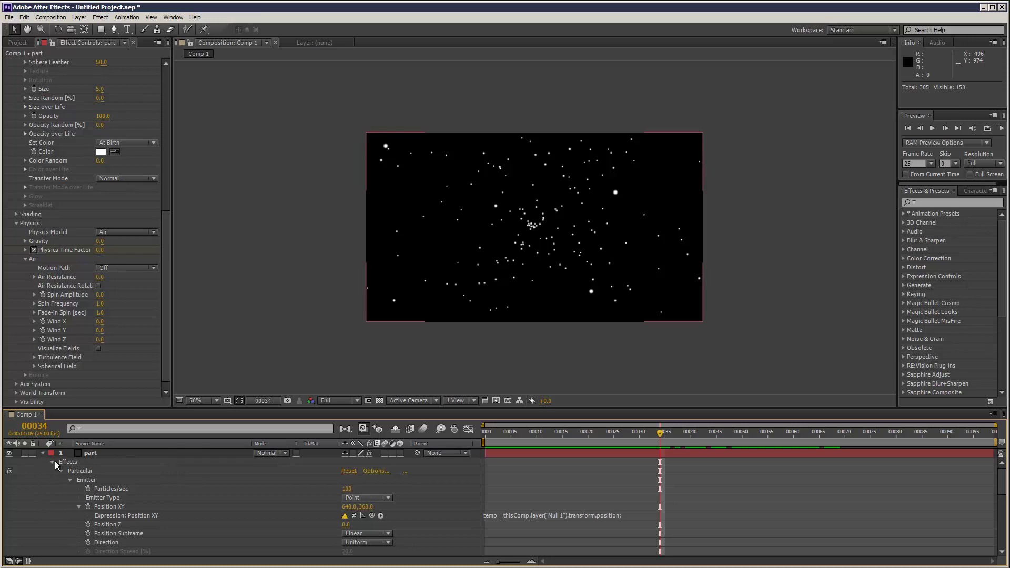
left_click(101, 454)
left_click(80, 18)
mouse_move(86, 28)
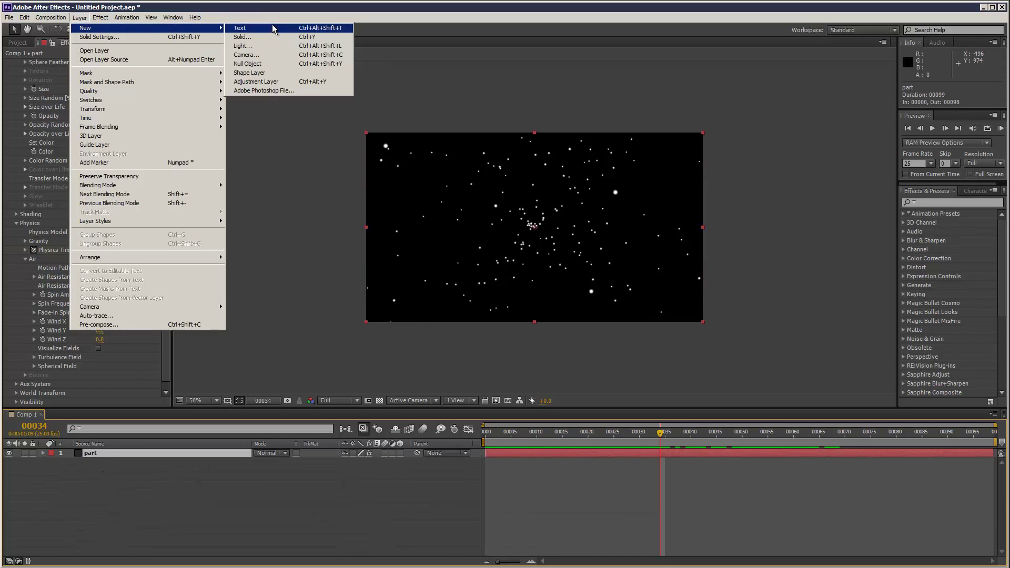
left_click(271, 57)
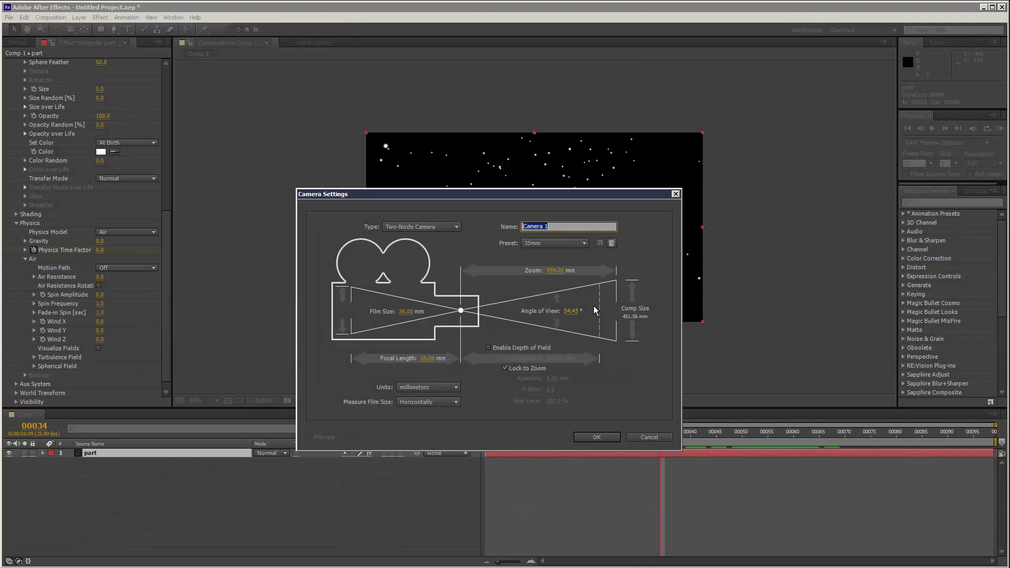
left_click(612, 437)
Add a null object and parent Camera 1 to it
left_click(80, 18)
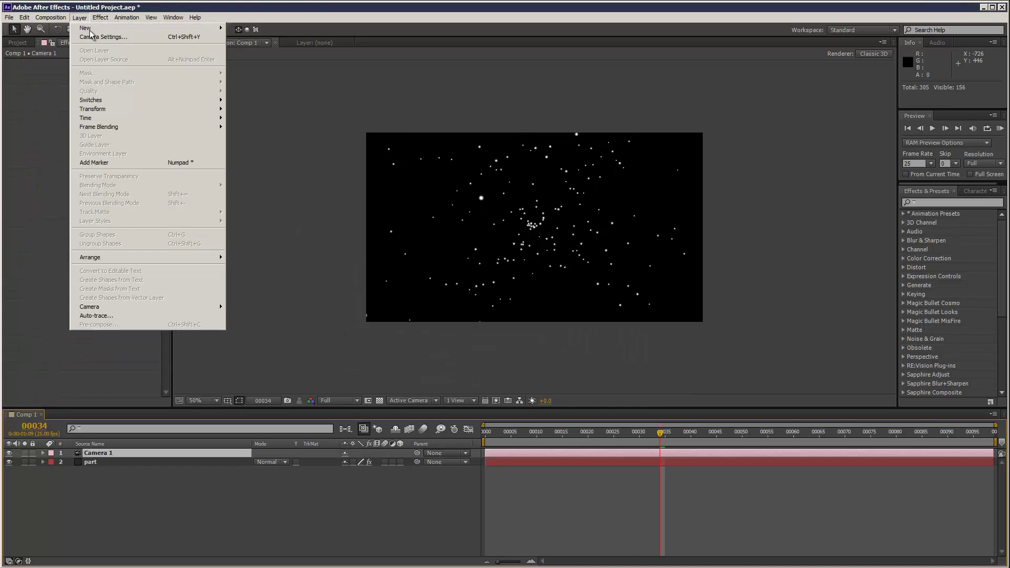
mouse_move(86, 28)
left_click(287, 64)
left_click(146, 462)
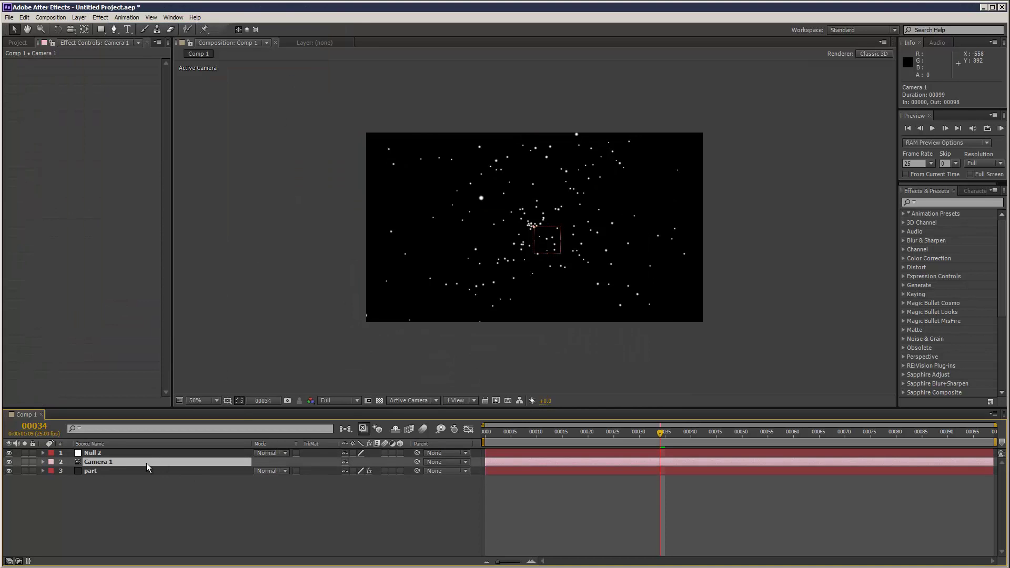
left_click(453, 460)
left_click(437, 478)
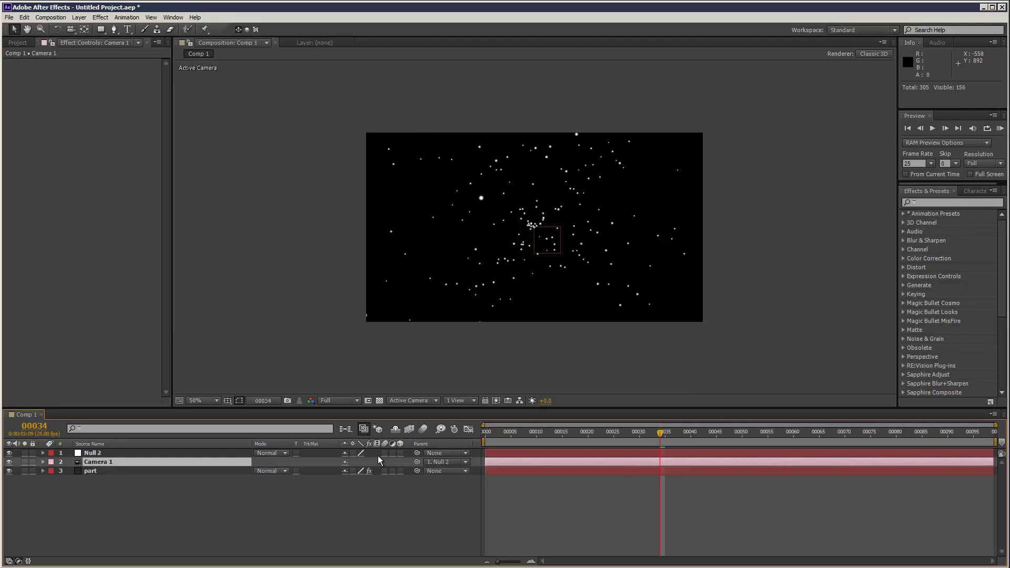
Make the null a 3D layer, reveal its Position and try a Z value of about -375
left_click(399, 453)
left_click(251, 526)
left_click(111, 464)
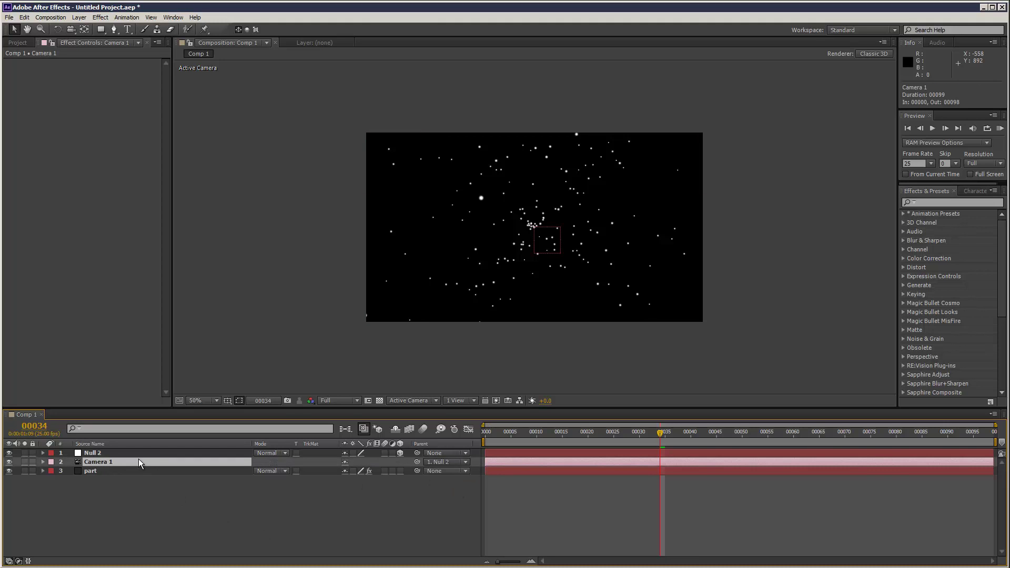
left_click(88, 454)
key("p")
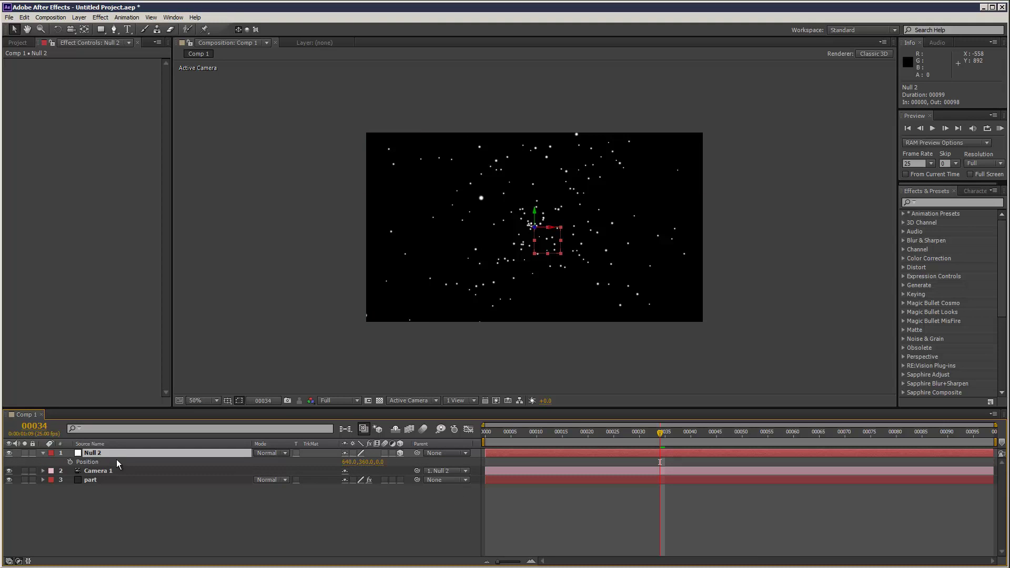
left_click_drag(379, 462, 182, 349)
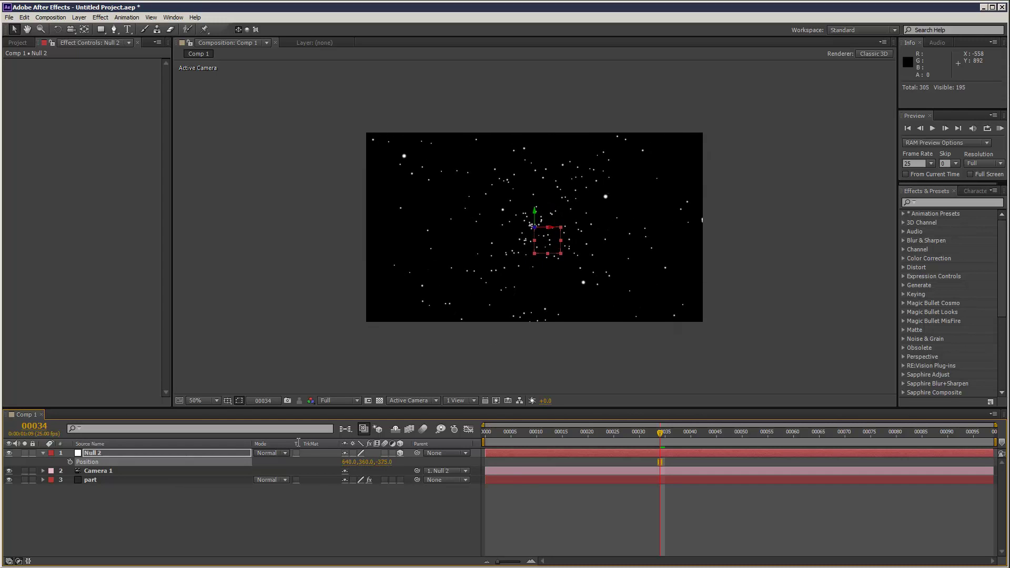
At the first frame, pull the null's Z position back to about -1491 and start keyframing its Position
left_click(483, 433)
left_click_drag(385, 462, 289, 463)
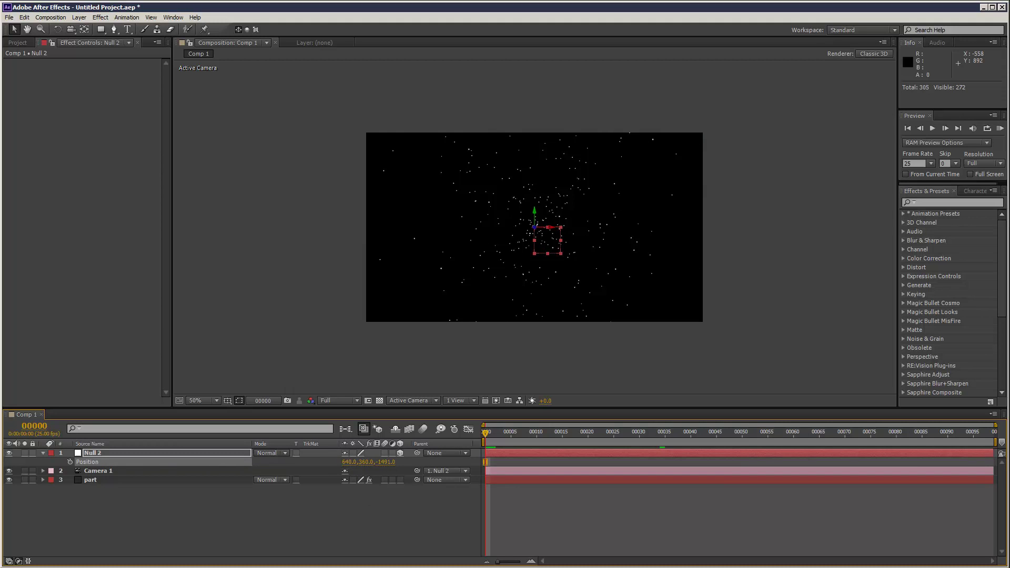
left_click_drag(350, 462, 330, 470)
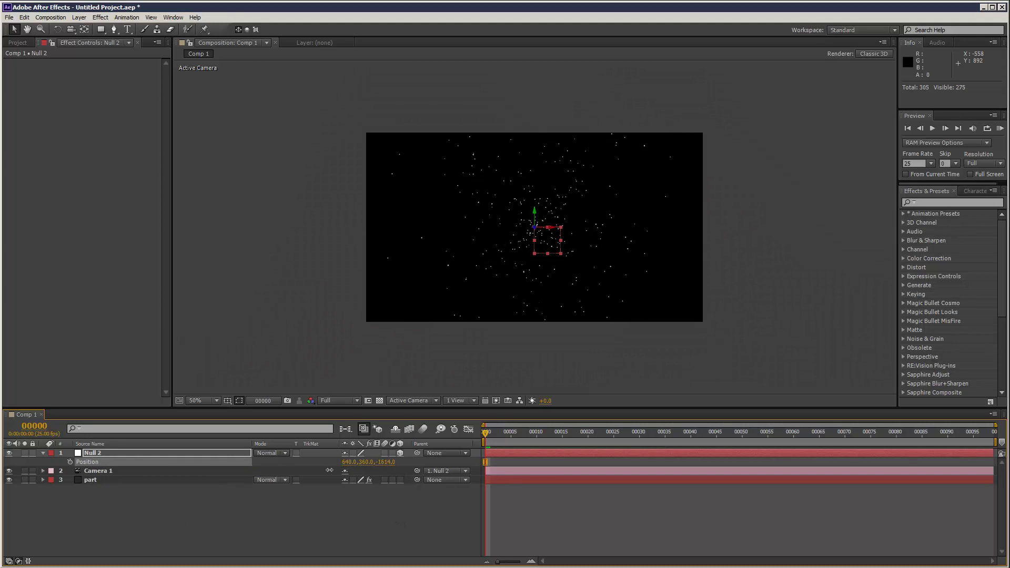
left_click(70, 461)
At frame 98, keyframe the null's Z position at about -1256
left_click_drag(589, 432, 991, 440)
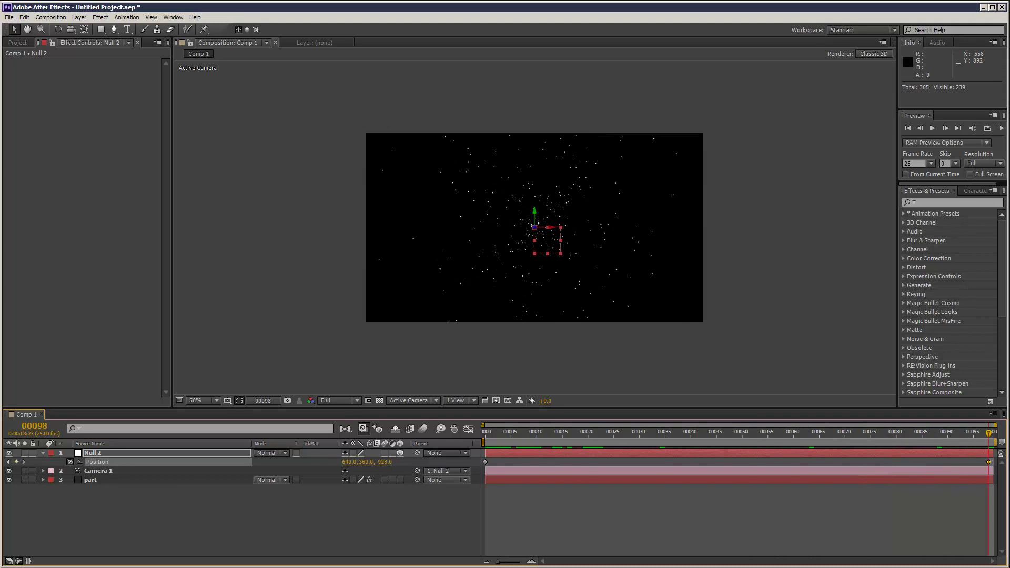
left_click_drag(388, 462, 506, 459)
left_click(222, 455)
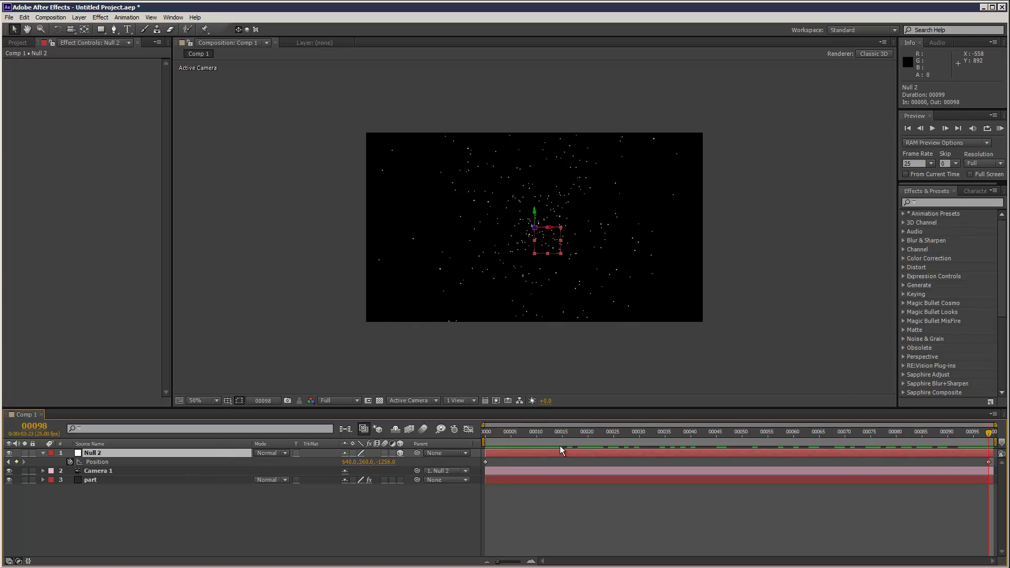
Restart the null's Position keyframing from the first frame, with Z keyframed at about -2333 at frame 98
key("Home")
left_click(70, 462)
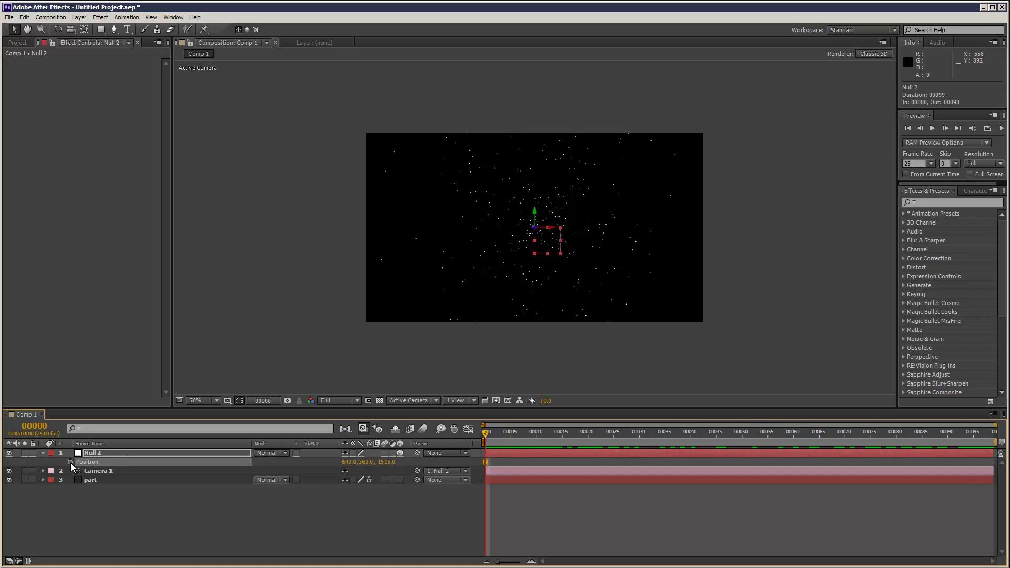
left_click_drag(631, 431, 989, 431)
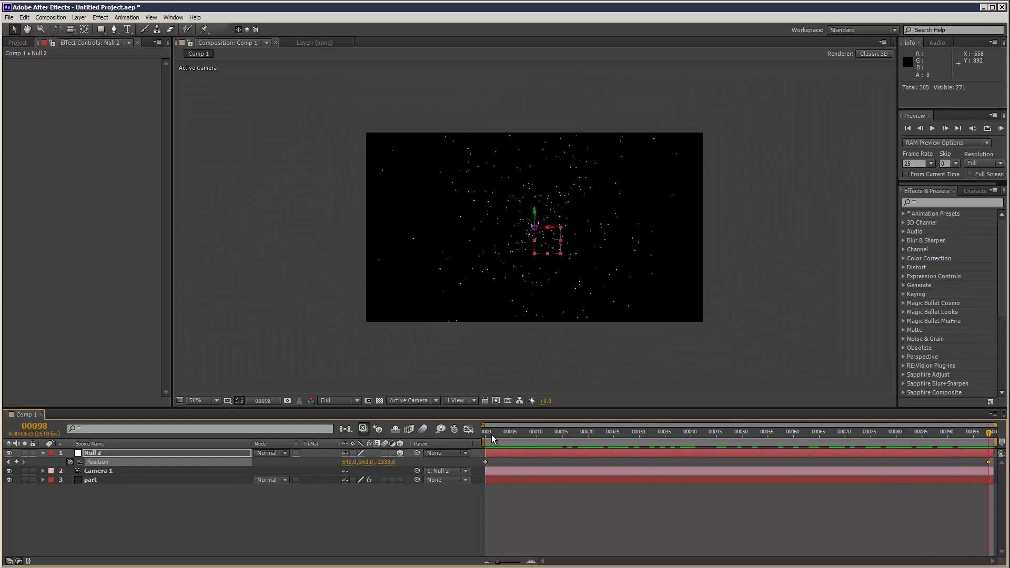
Scrub through the null-driven camera move and play a RAM preview of it at 100% magnification
left_click_drag(485, 438, 989, 432)
key("slash")
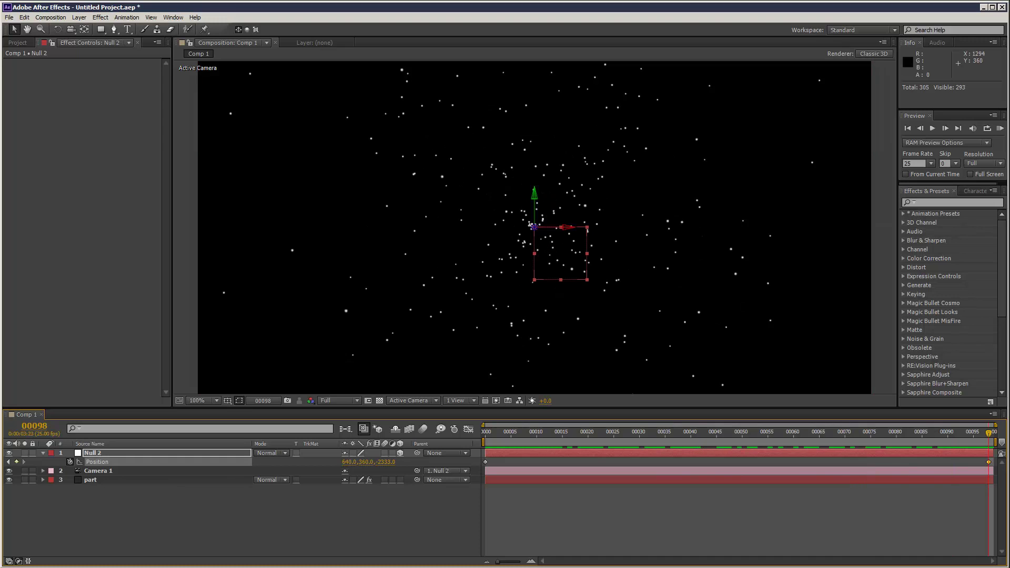
left_click(1000, 128)
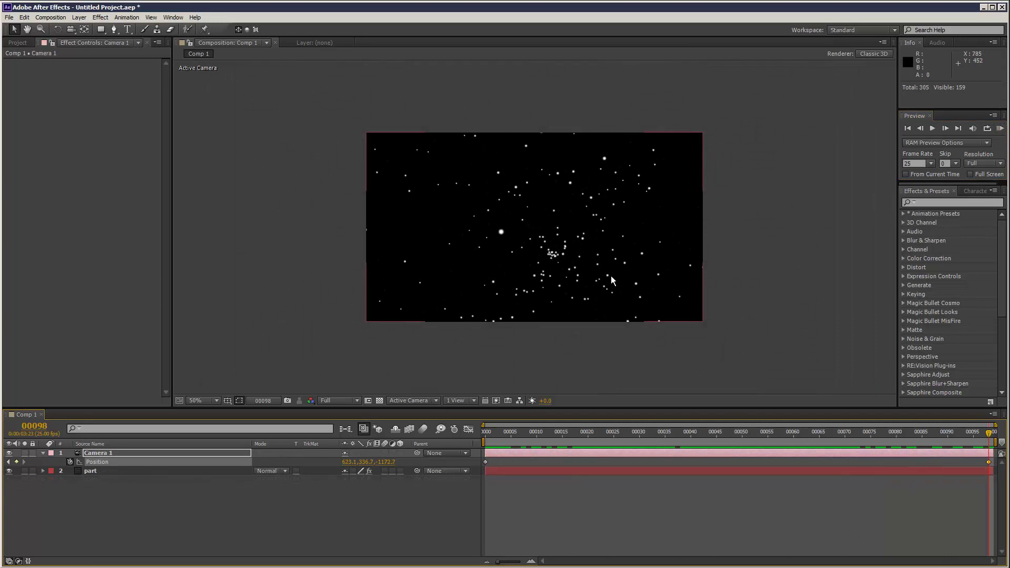
Select the keyframed Camera 1 layer, scrub to frame 98 and play a RAM preview of its move at 100% magnification
scroll(611, 275, "up", 1)
key("comma")
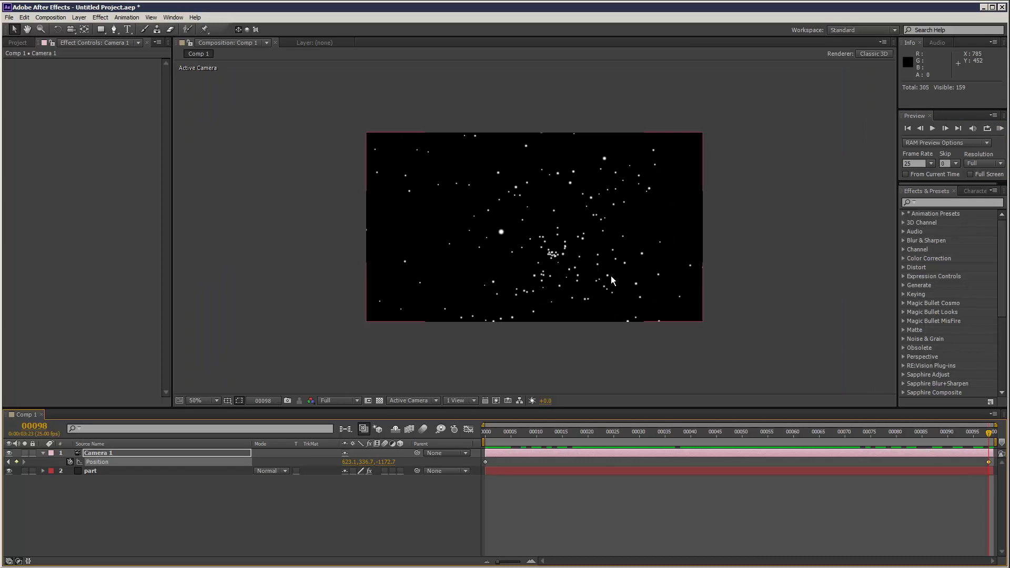
left_click(768, 280)
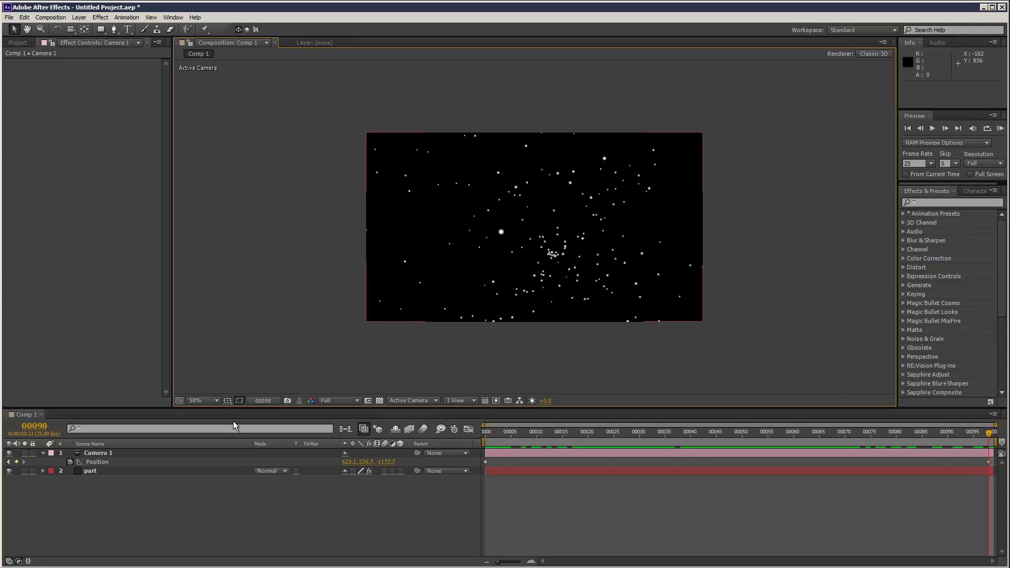
left_click(162, 454)
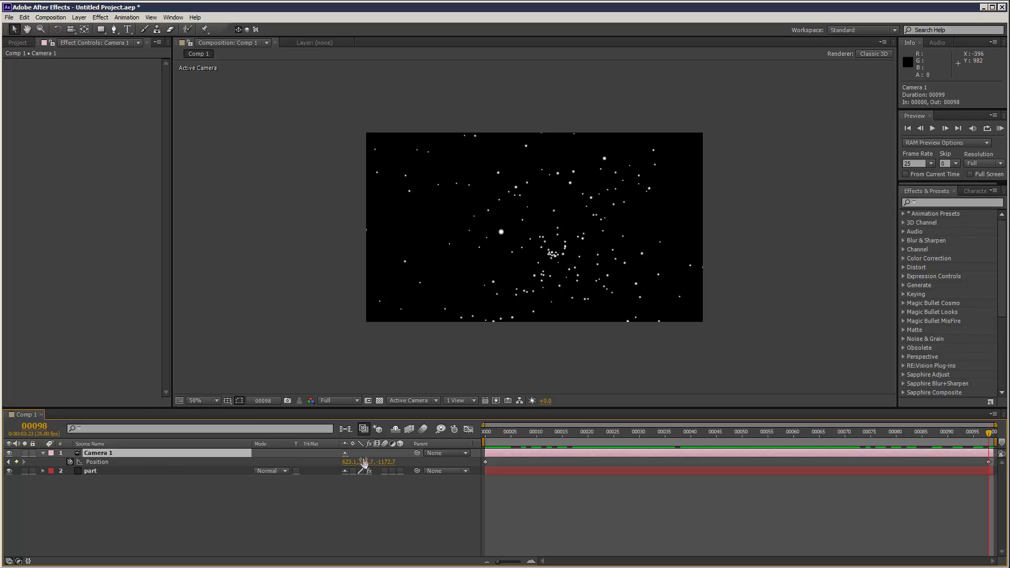
left_click_drag(488, 434, 992, 429)
key("/")
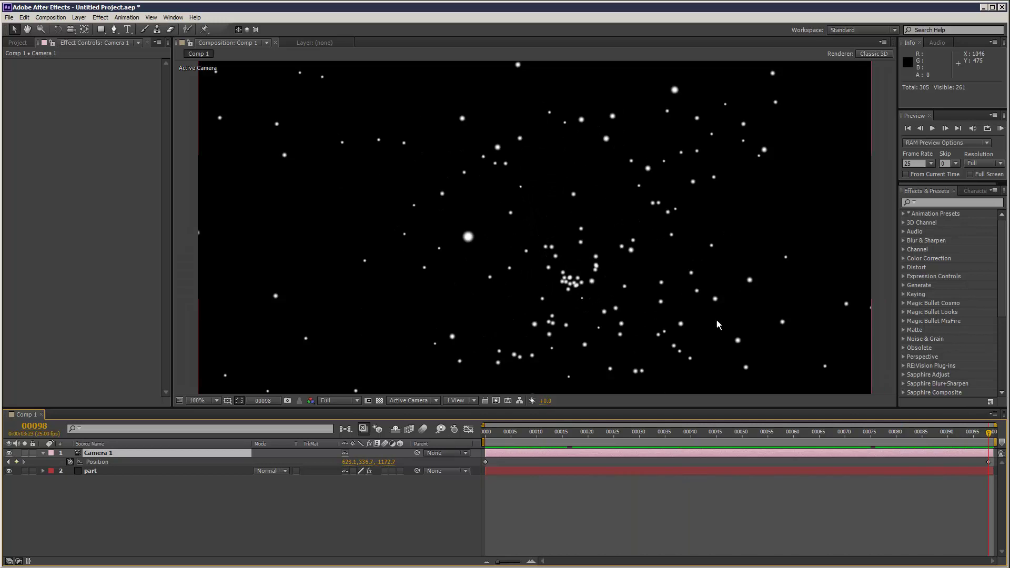
left_click(1000, 129)
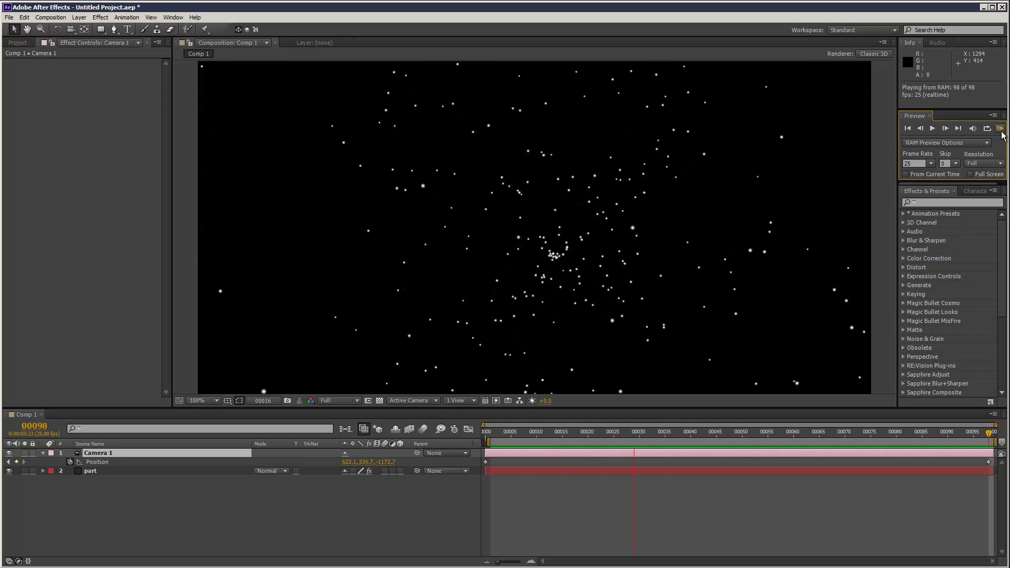